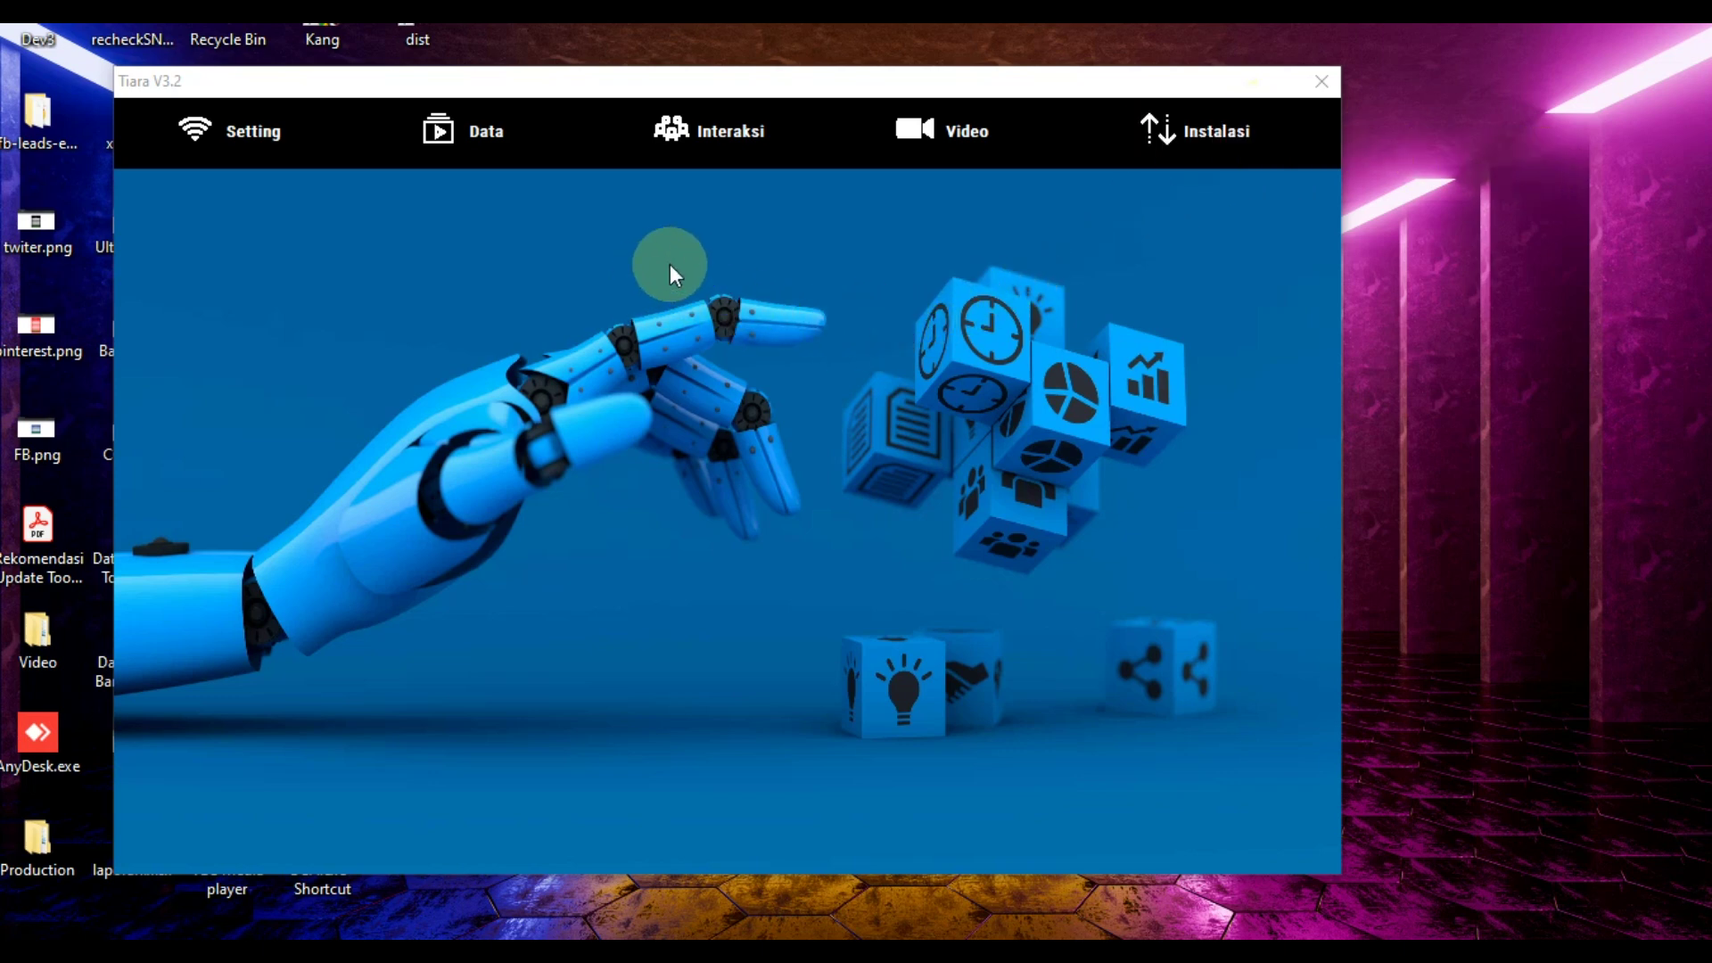
pyautogui.click(499, 131)
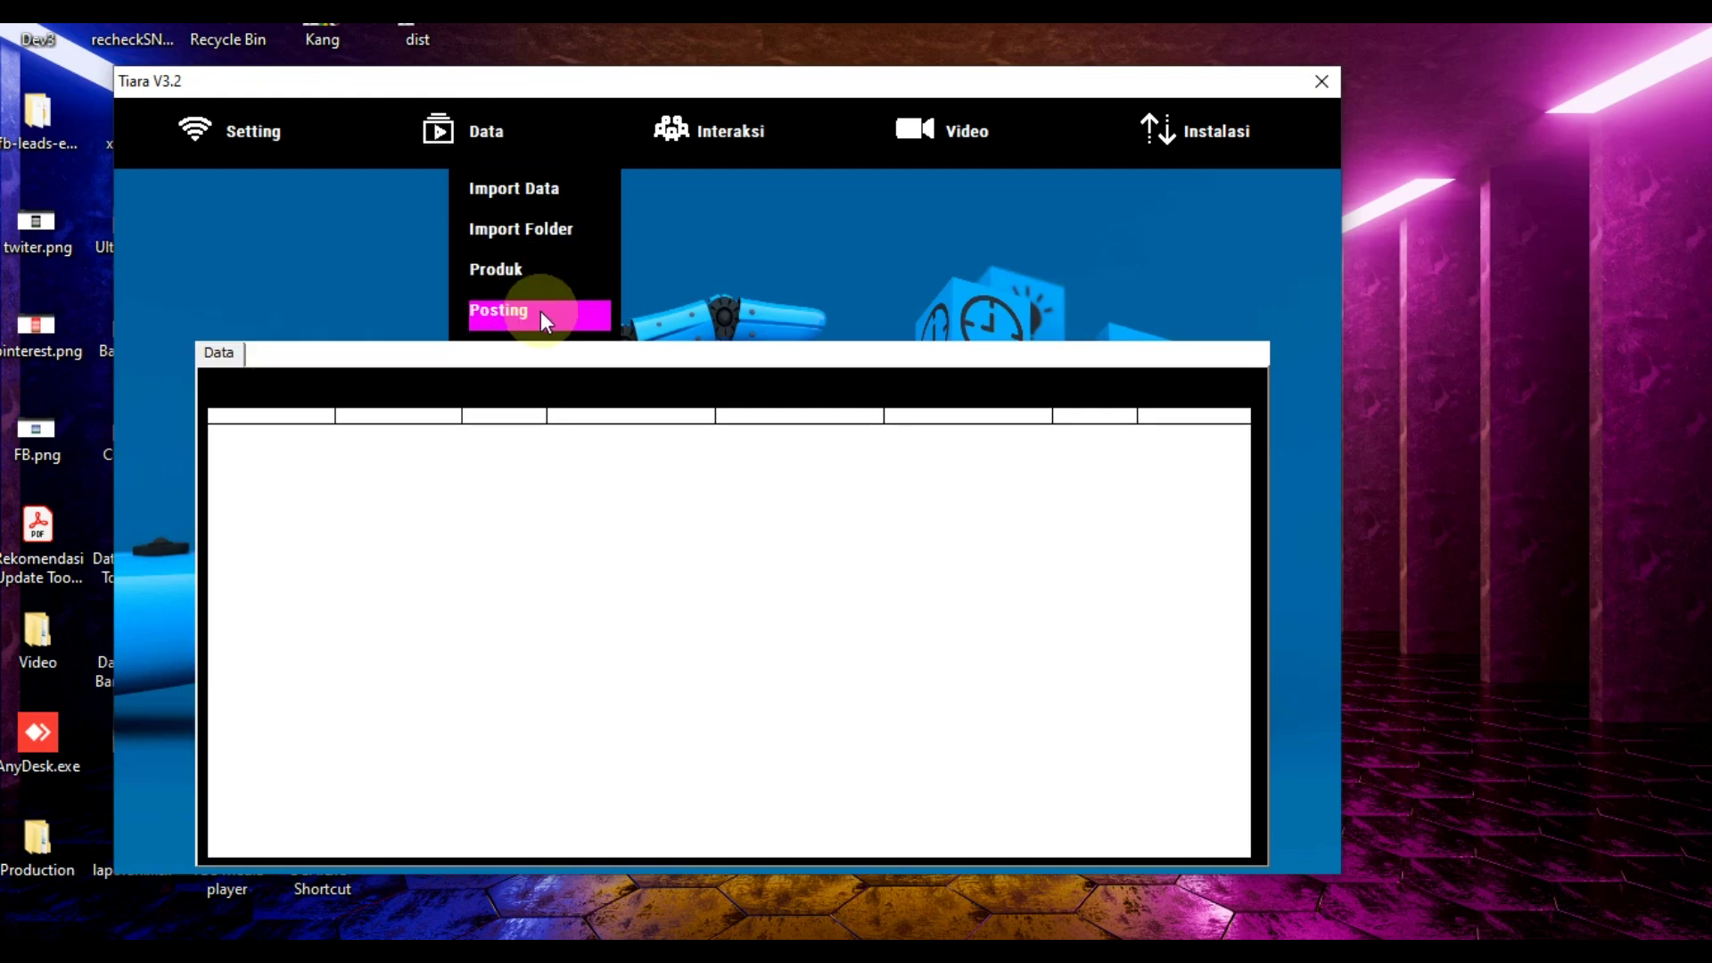
pyautogui.moveTo(540, 312)
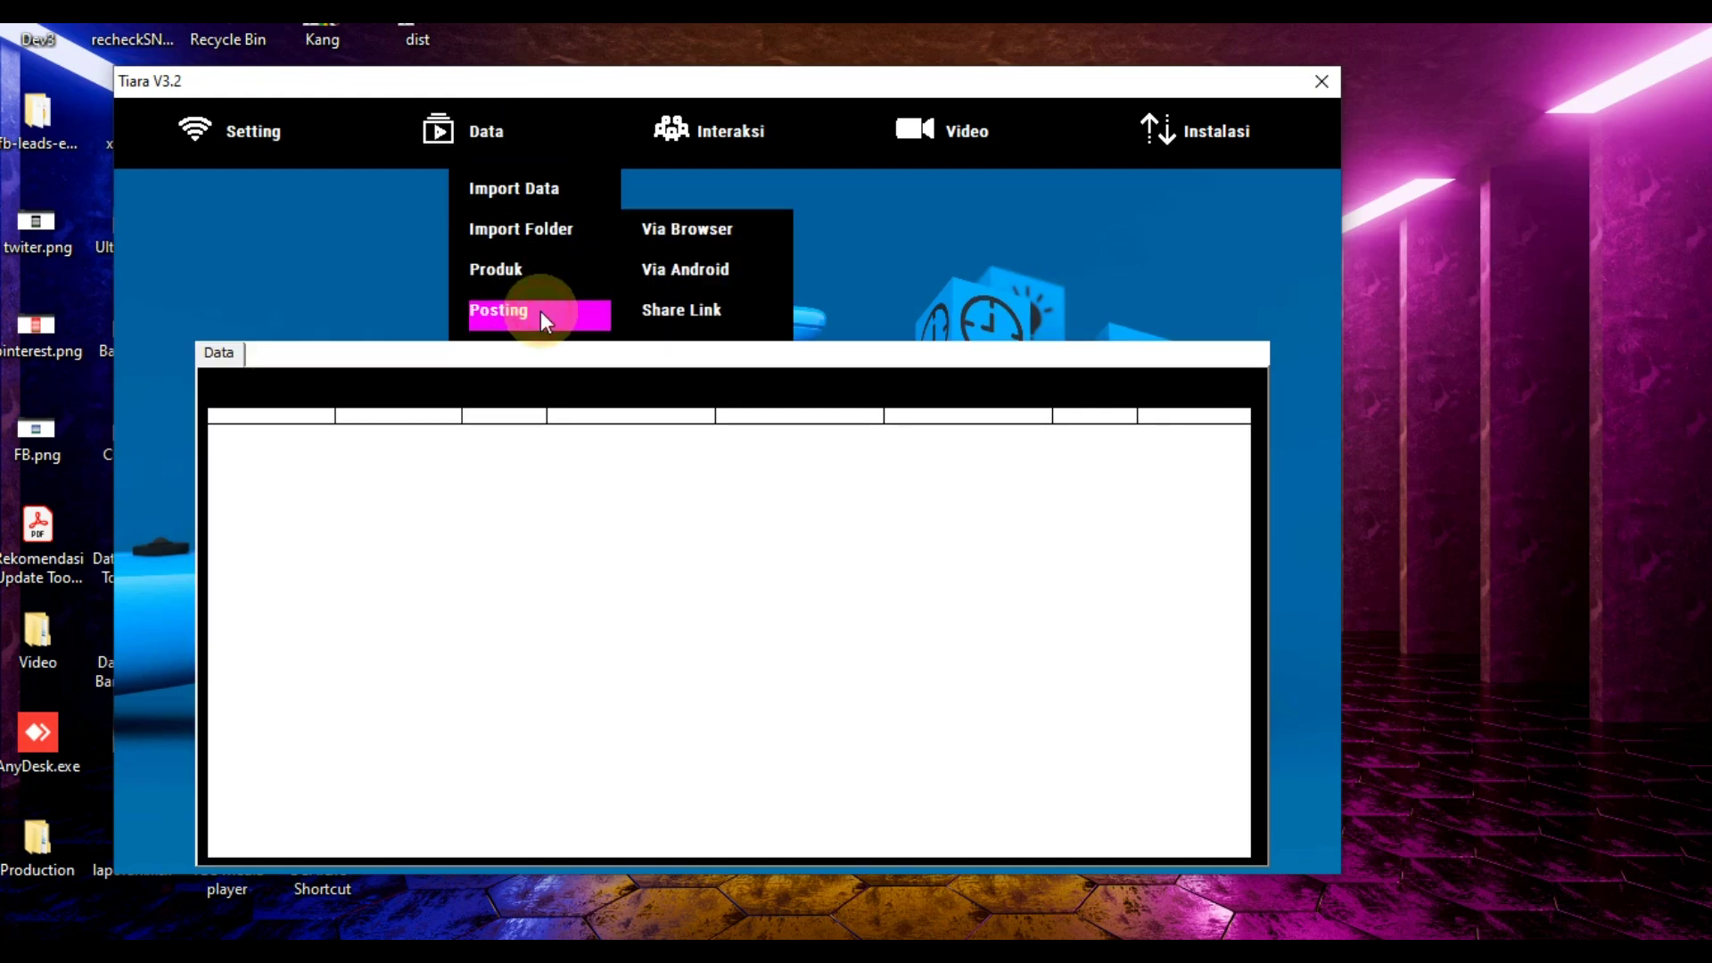
pyautogui.click(677, 310)
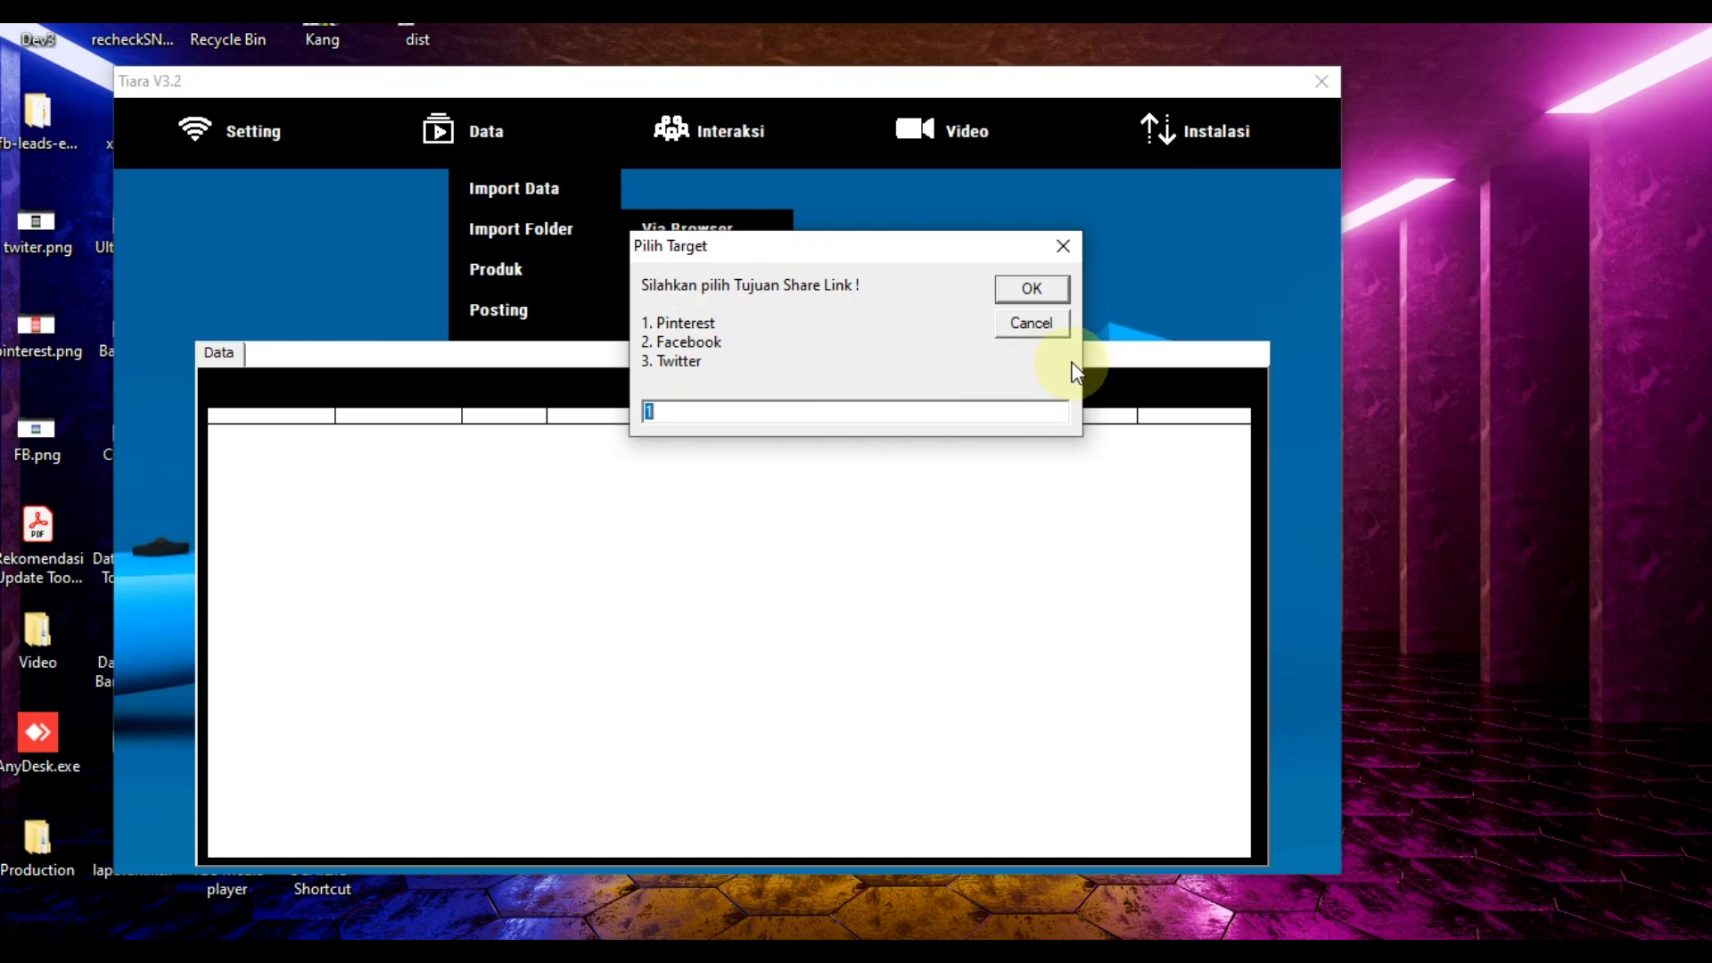
pyautogui.click(1062, 326)
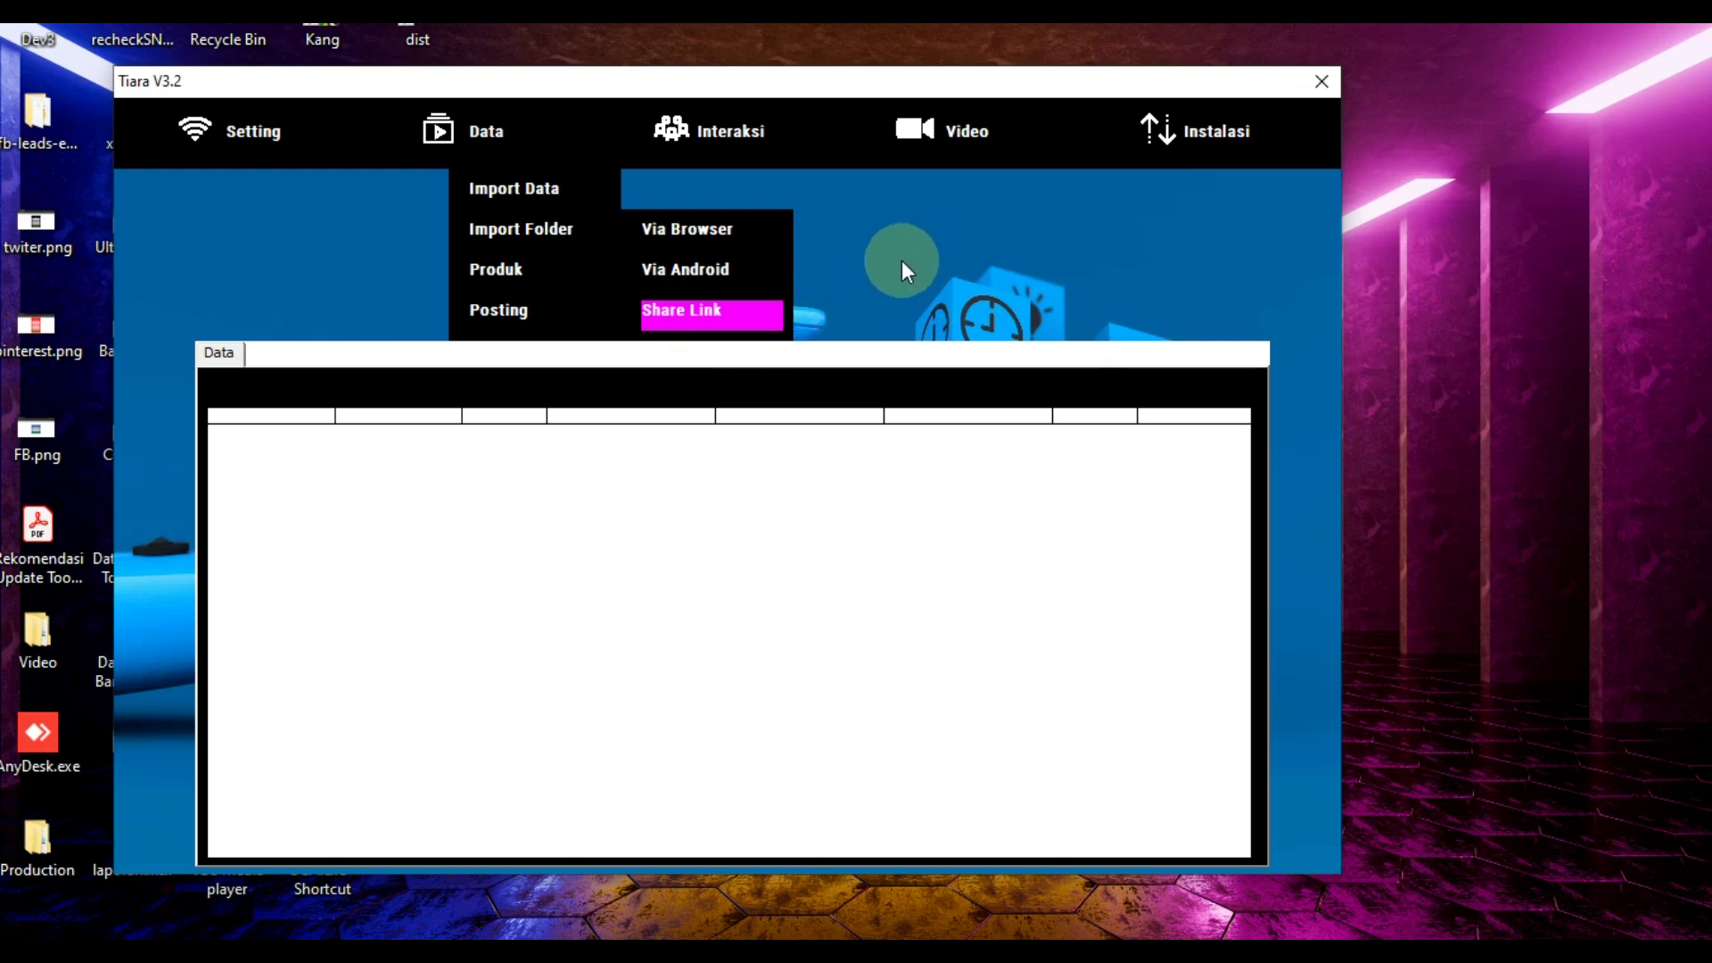
# Step: Import the TikTok scrape results, data option 2, for 1 Android from TikTok_QCRO933.xlsx in the Tiara folder
pyautogui.click(570, 189)
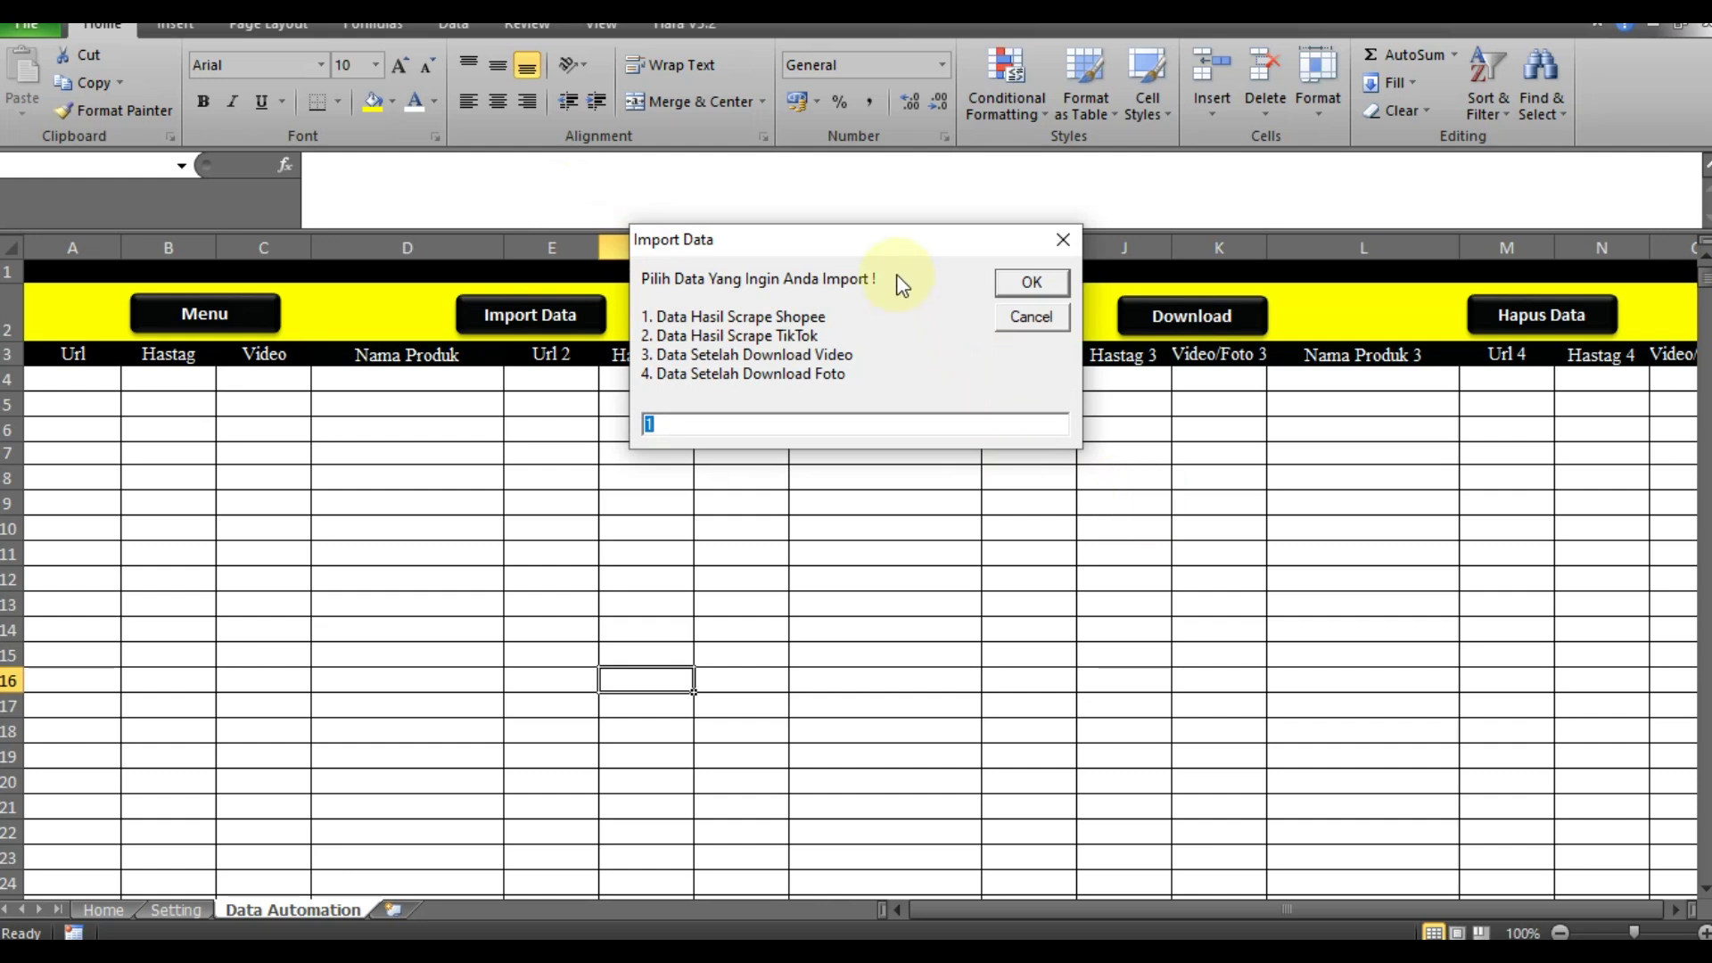
pyautogui.click(891, 249)
pyautogui.moveTo(892, 249); pyautogui.dragTo(1161, 369)
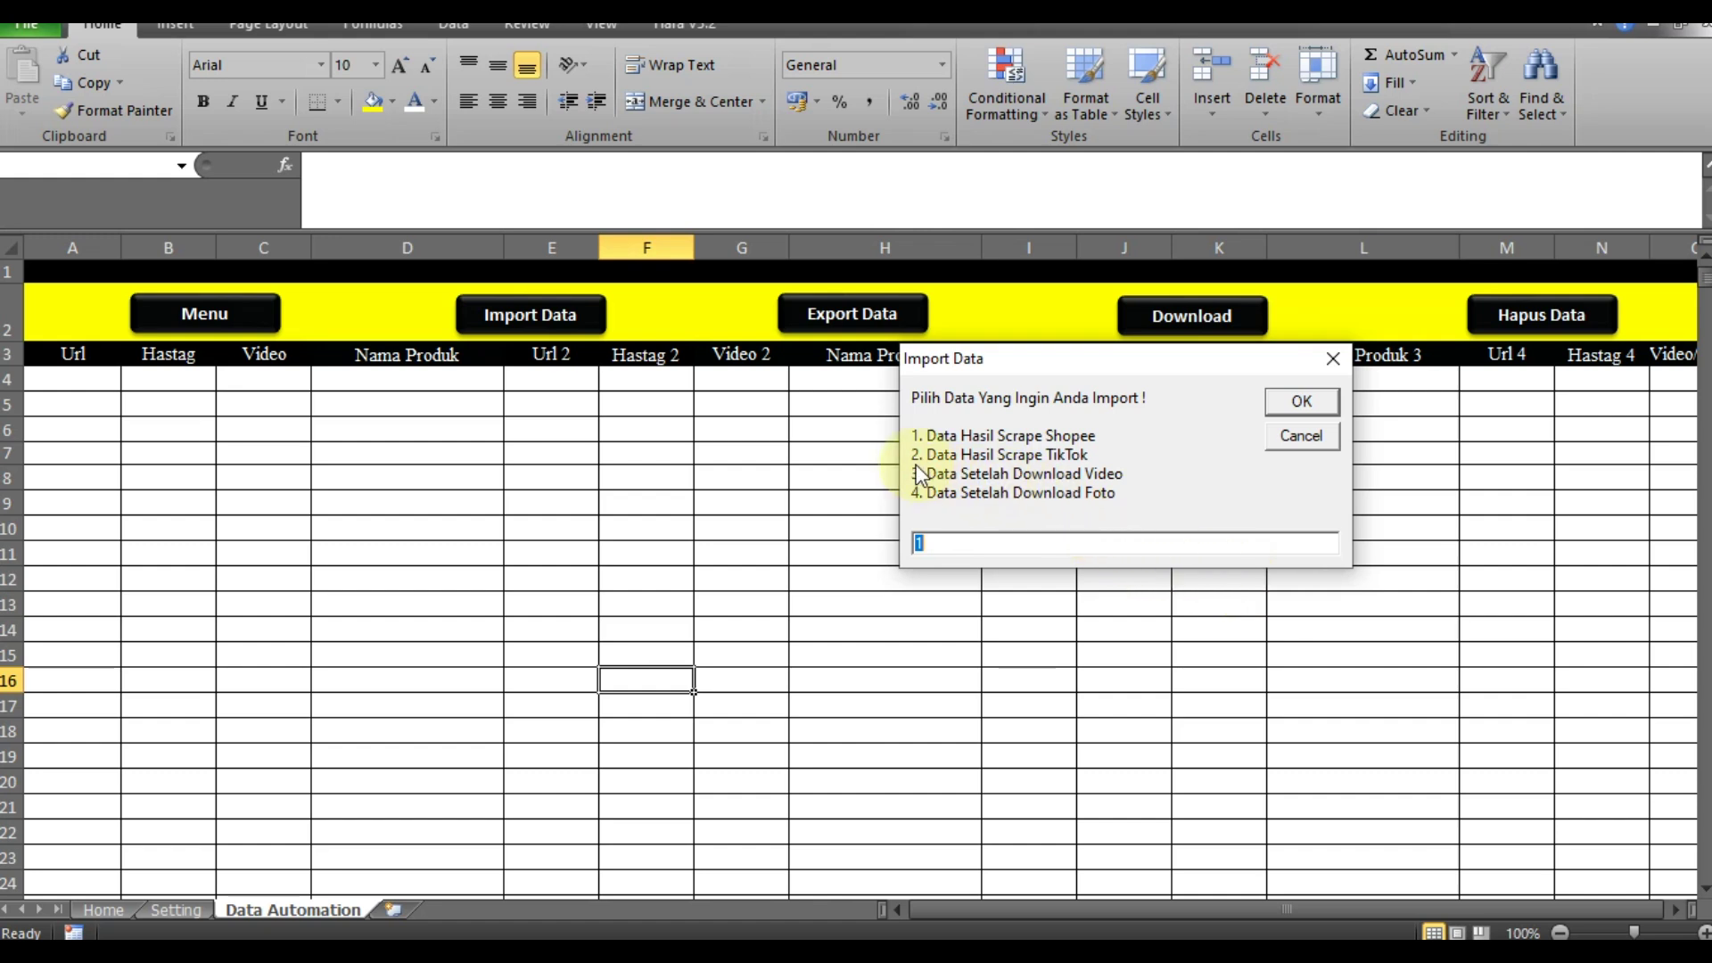
pyautogui.write('2')
pyautogui.moveTo(1024, 374); pyautogui.dragTo(924, 390)
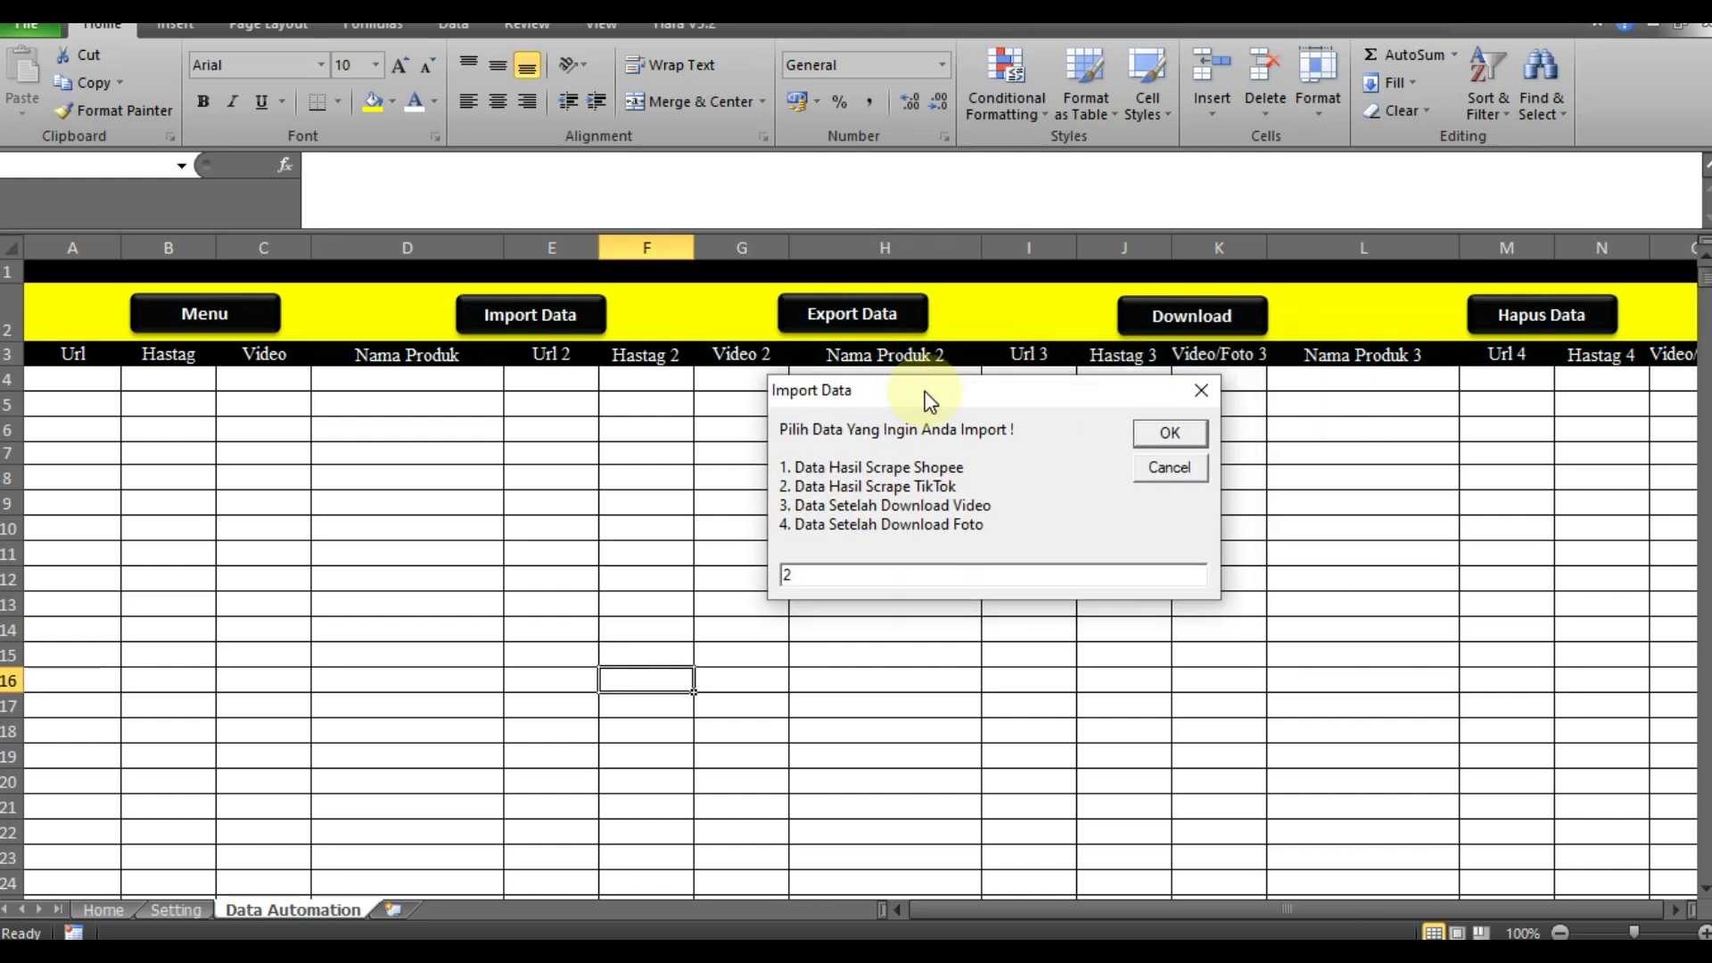
pyautogui.click(1155, 437)
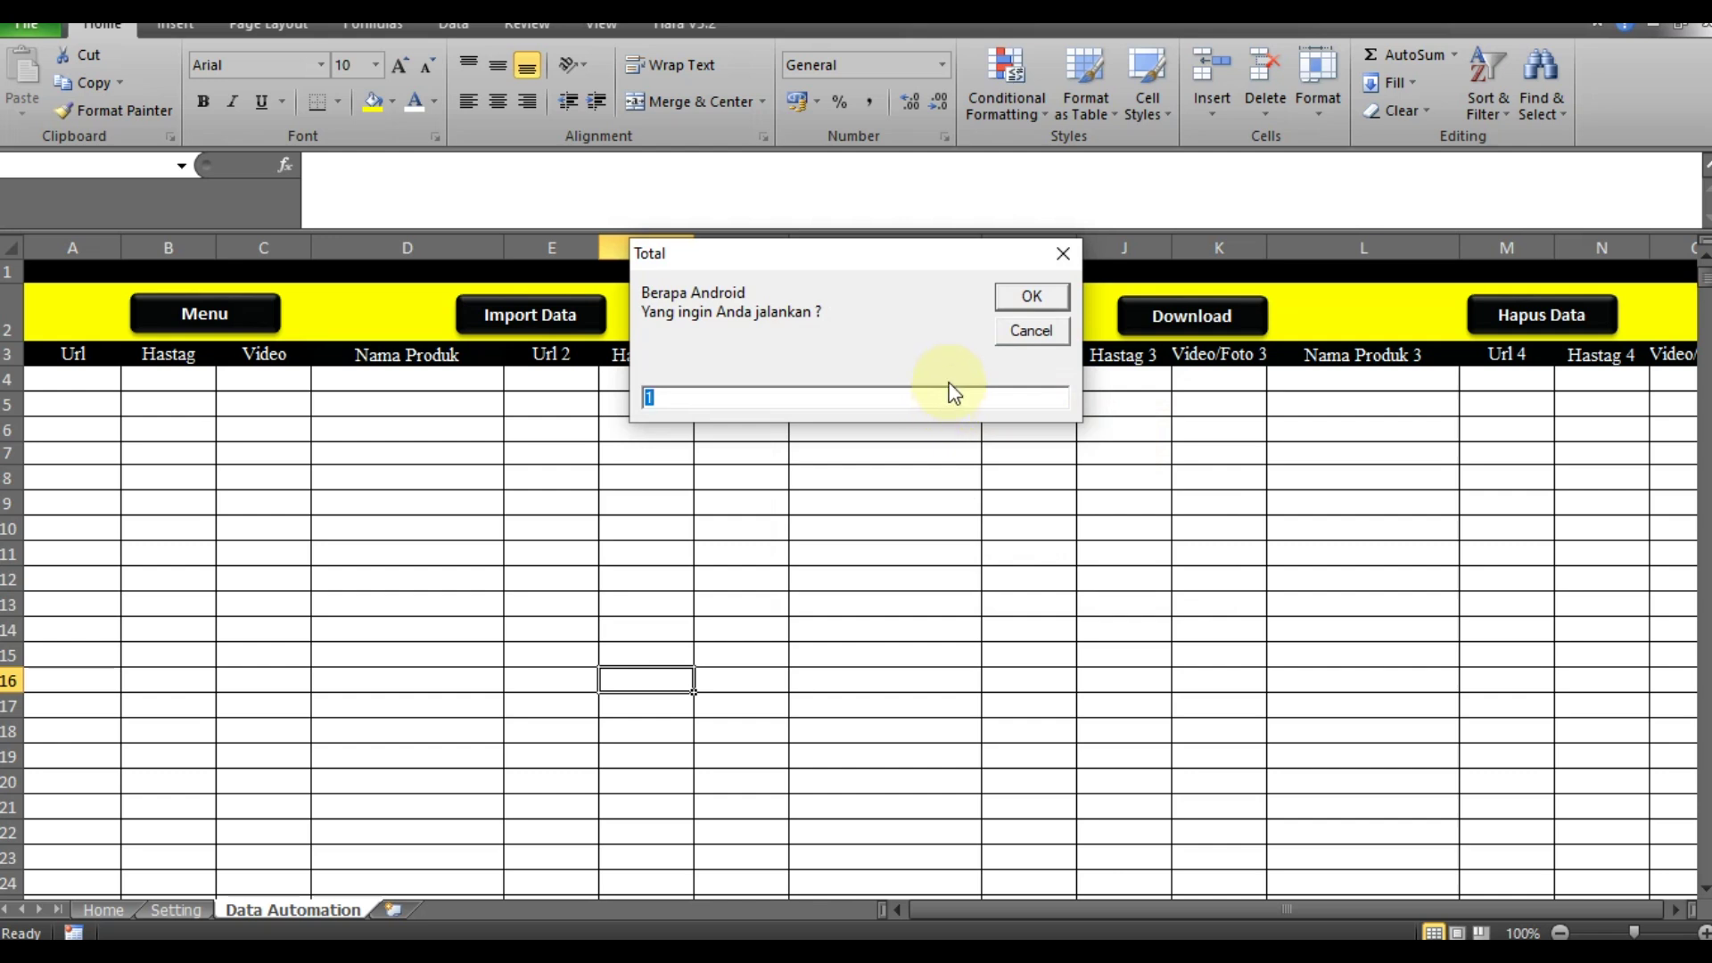
pyautogui.press('Return')
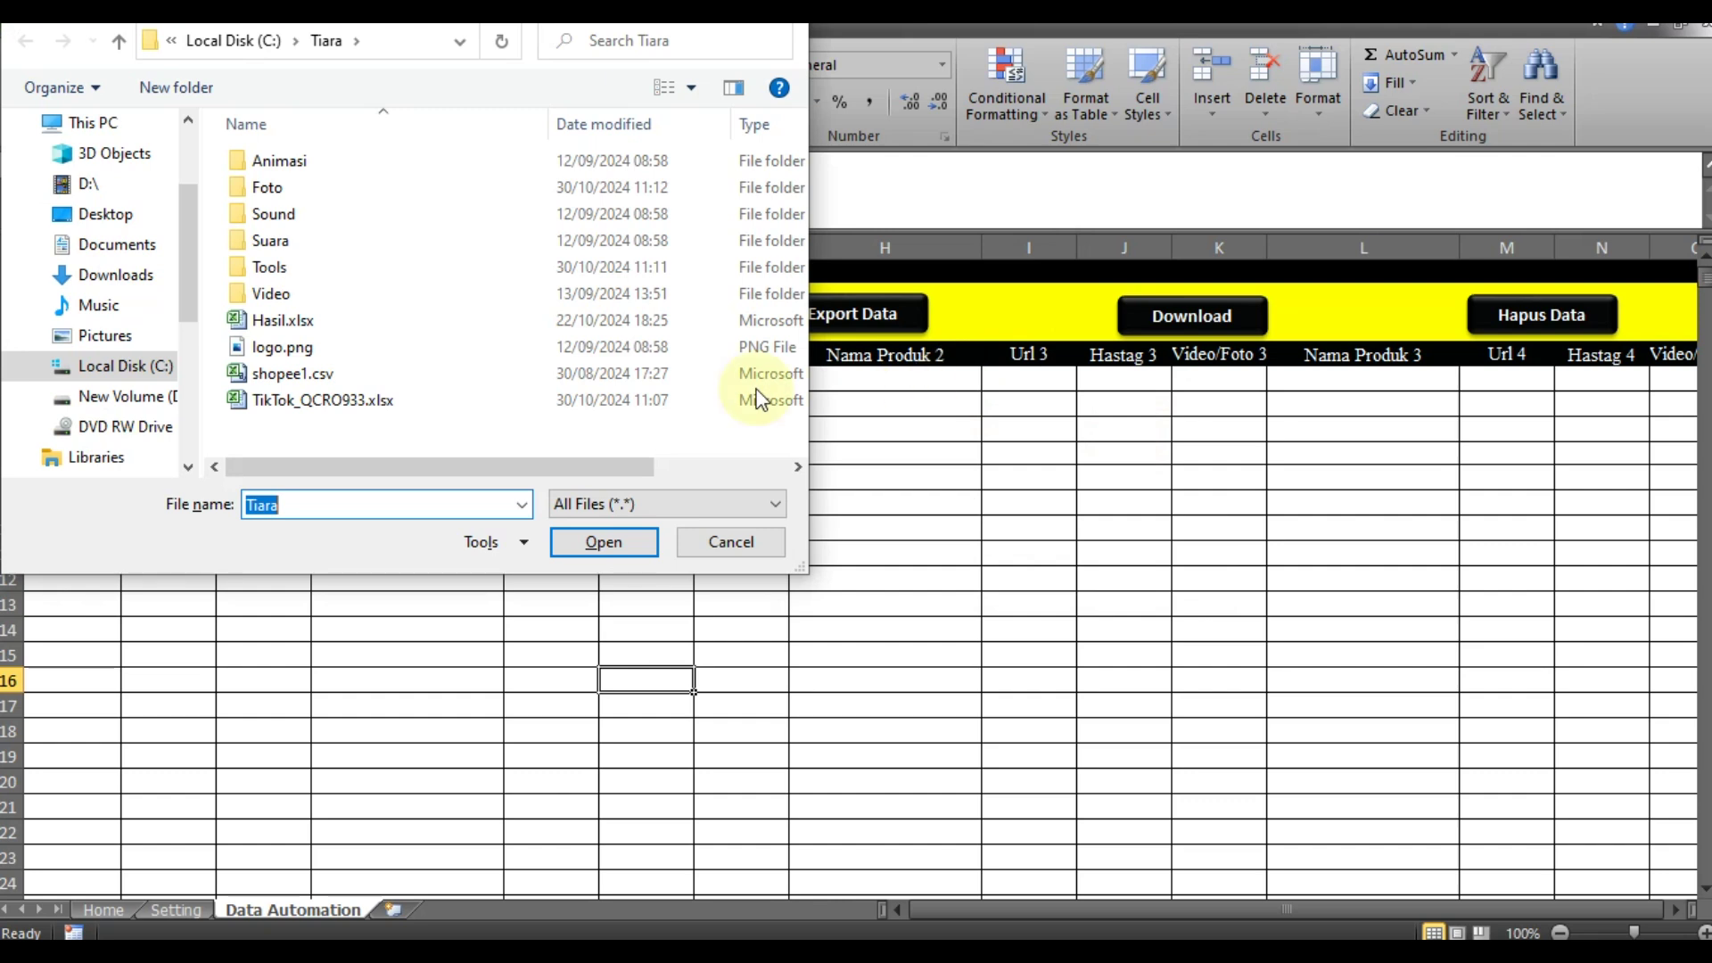
pyautogui.click(356, 401)
pyautogui.click(565, 542)
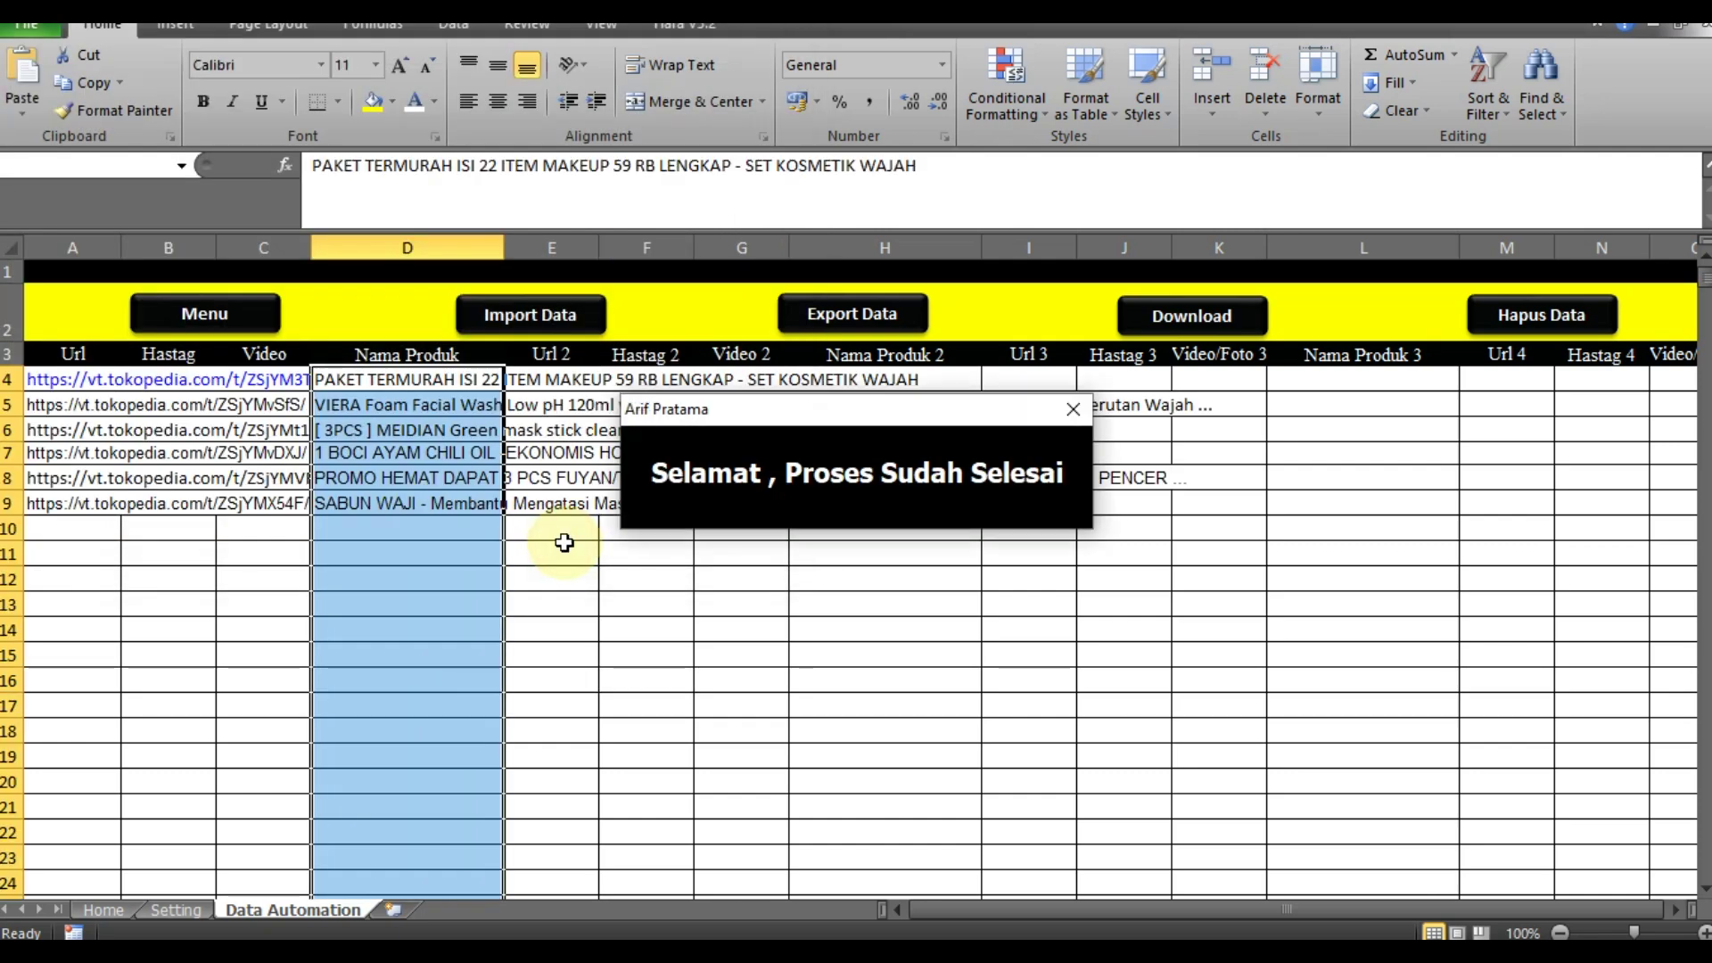
pyautogui.click(1068, 414)
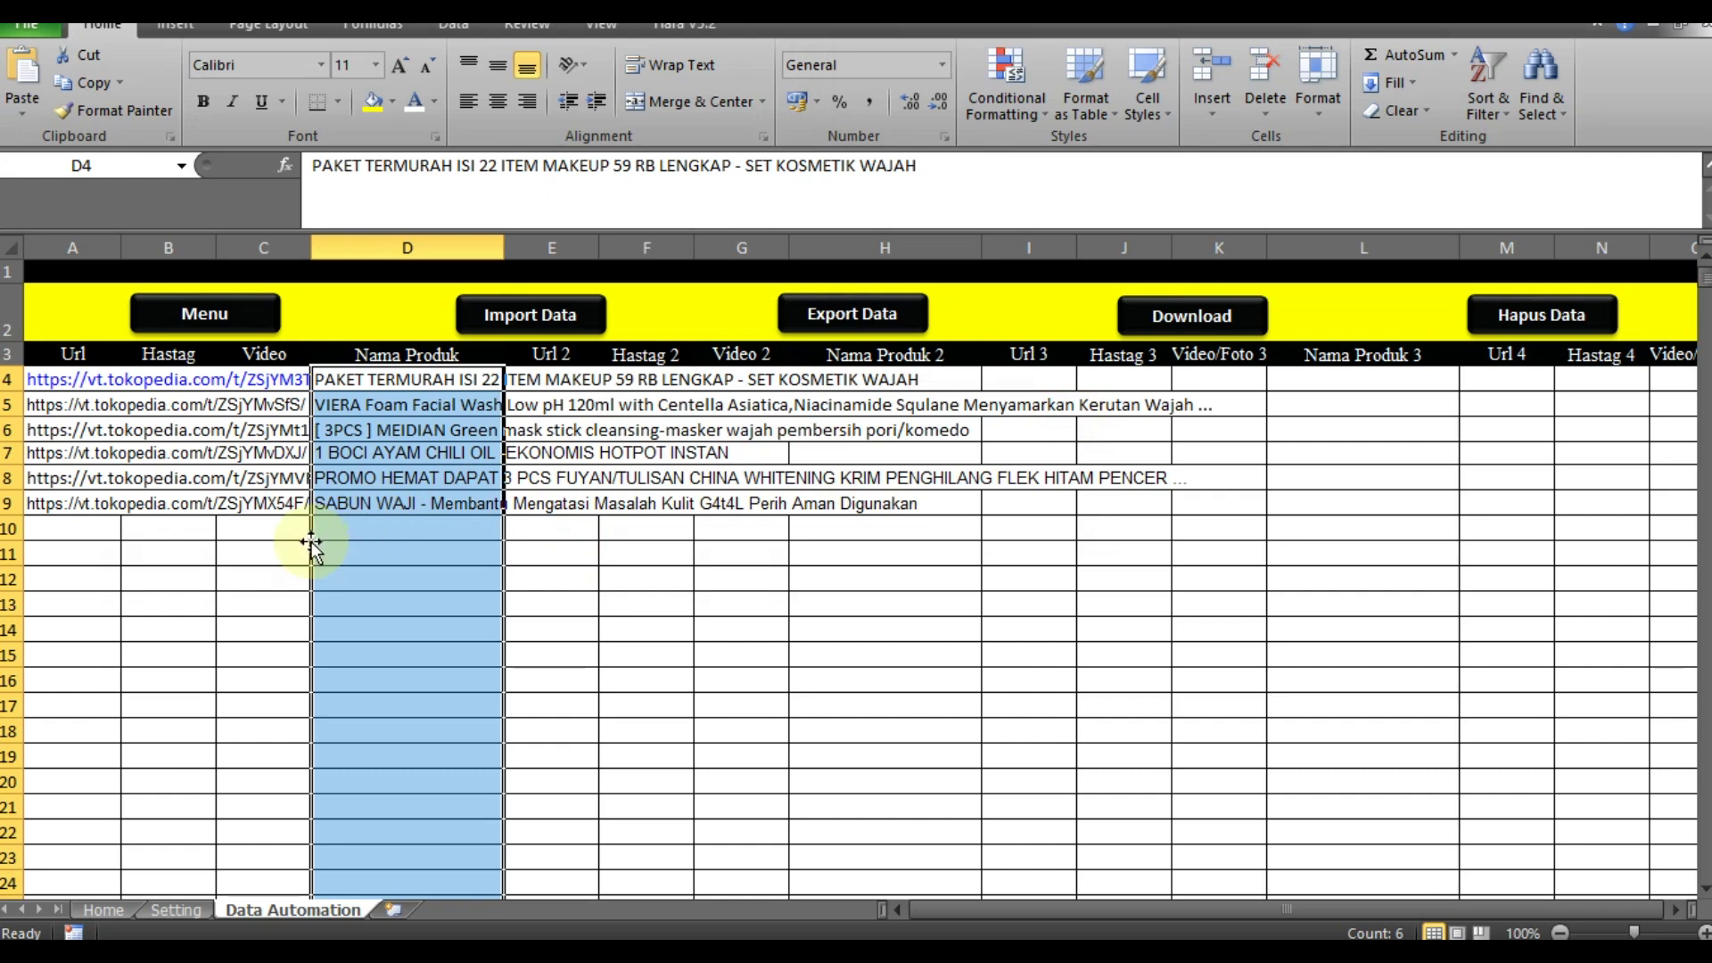
# Step: Examine the imported product links in the Url column, rows 4 to 9
pyautogui.click(104, 532)
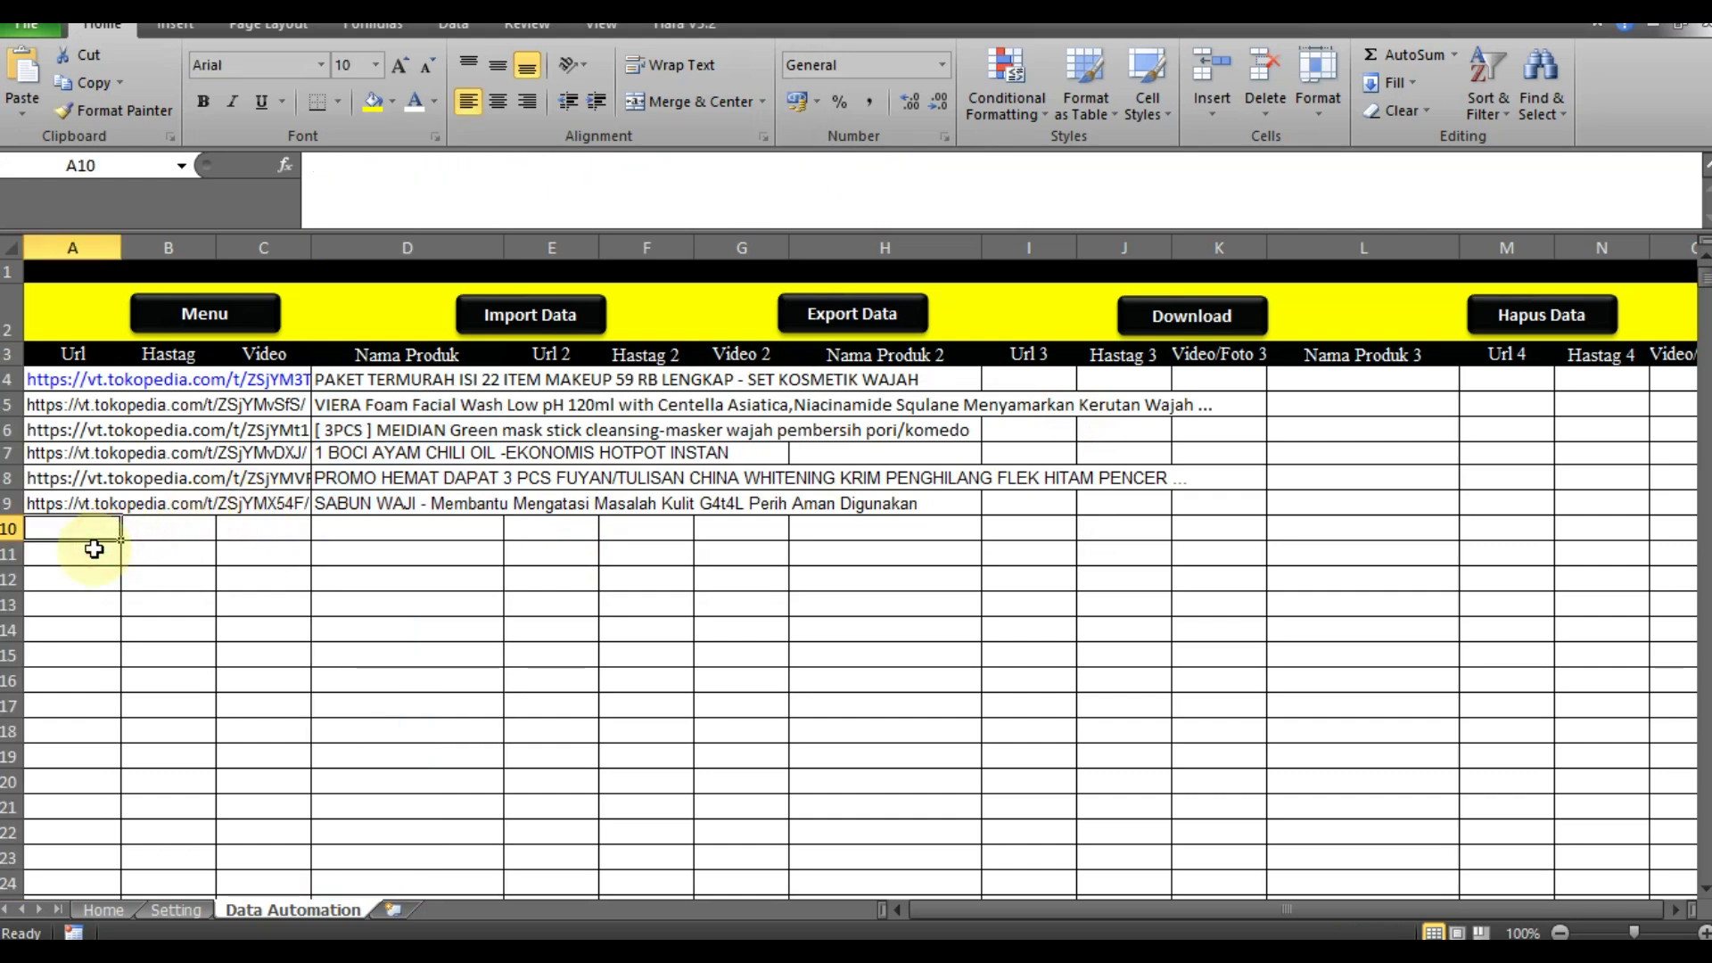
pyautogui.press('Up')
pyautogui.press('Up')
pyautogui.press('Up')
pyautogui.press('Up')
pyautogui.press('Up')
pyautogui.press('Up')
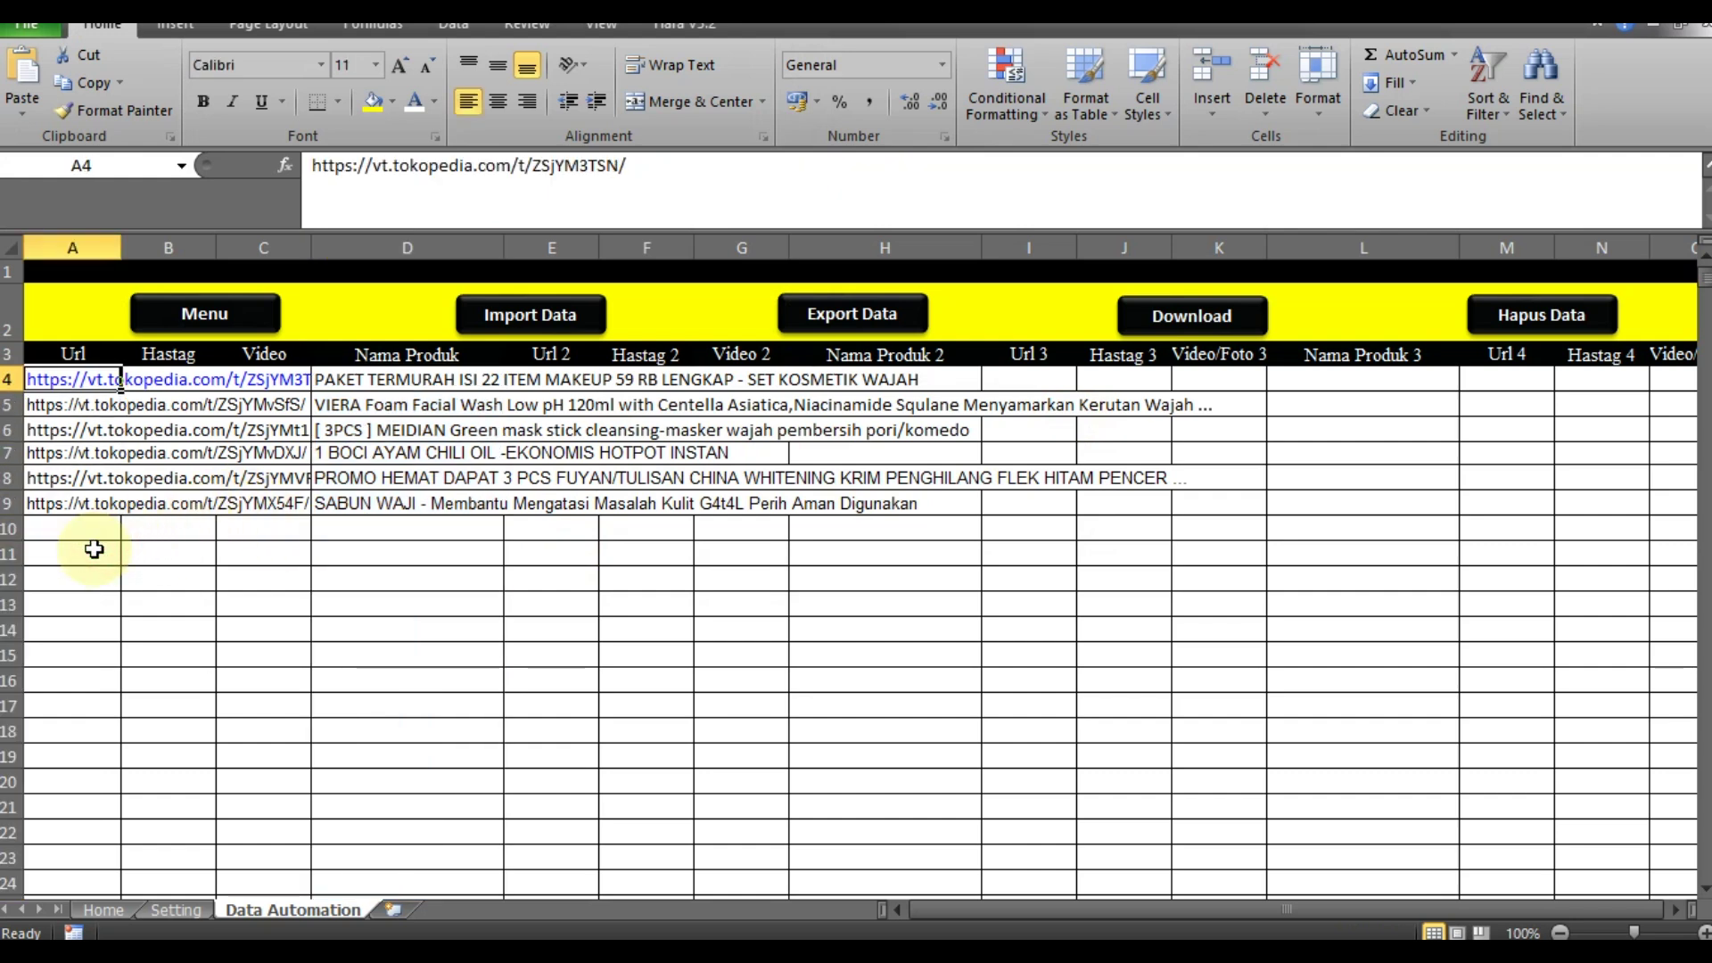
pyautogui.press('Down')
pyautogui.press('Down')
pyautogui.press('Down')
pyautogui.press('Down')
pyautogui.press('Down')
pyautogui.press('Up')
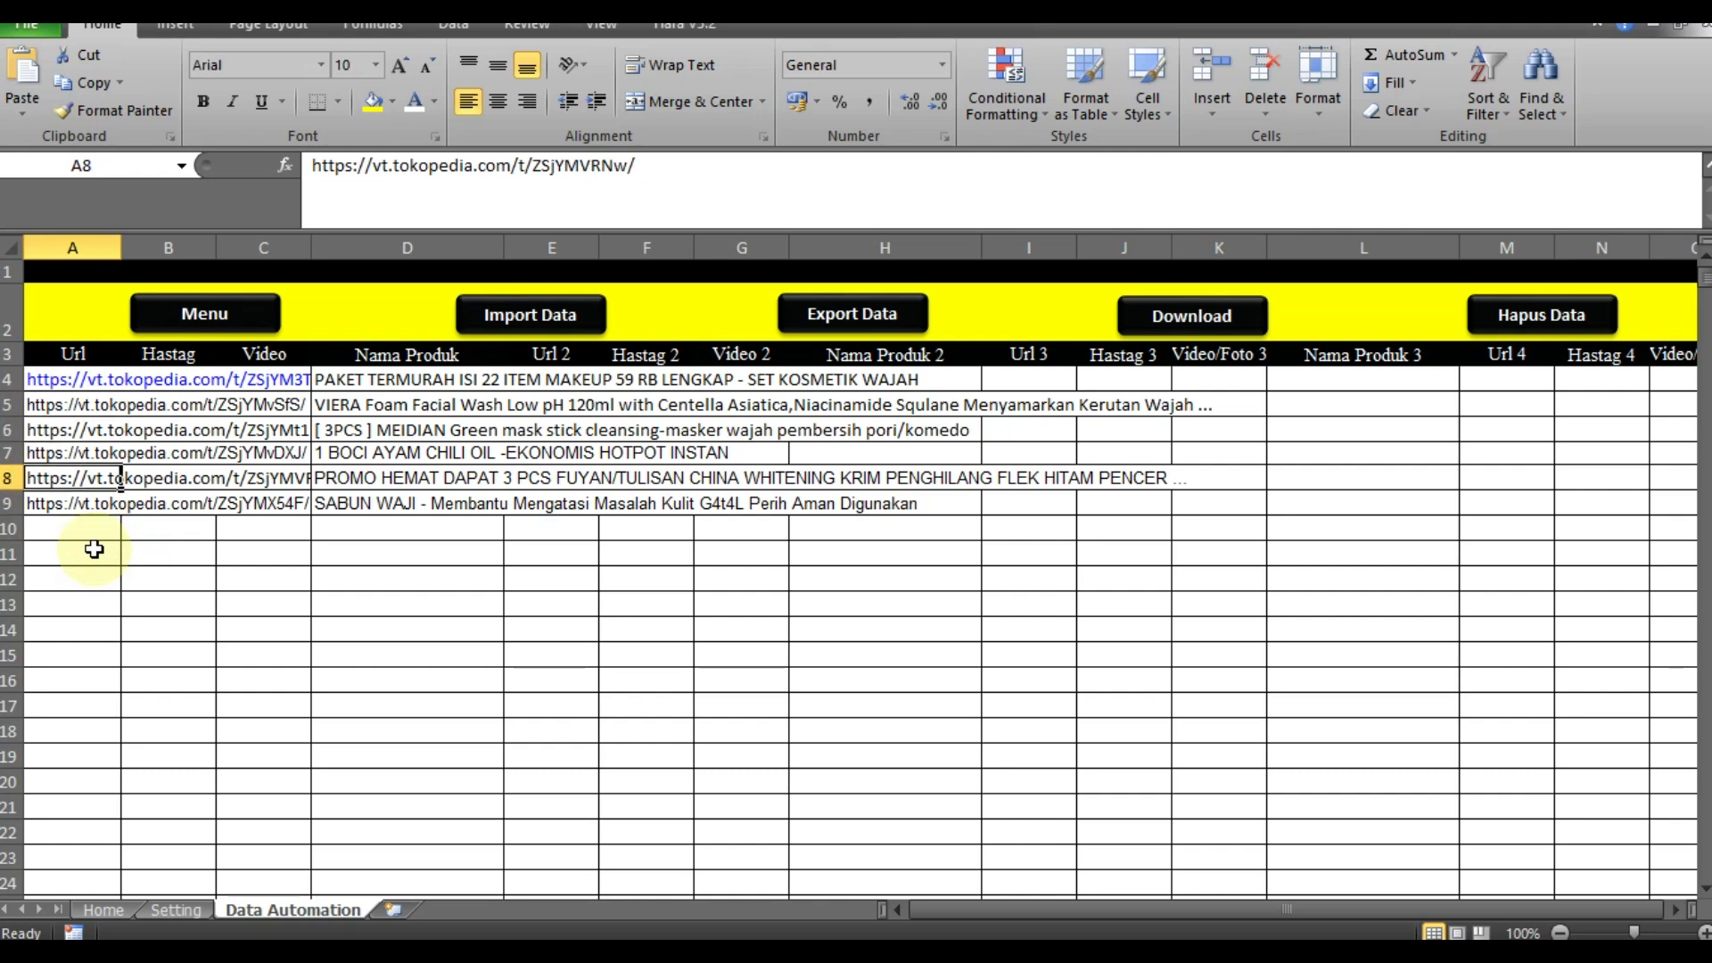
pyautogui.press('Up')
pyautogui.press('Up')
pyautogui.press('Up')
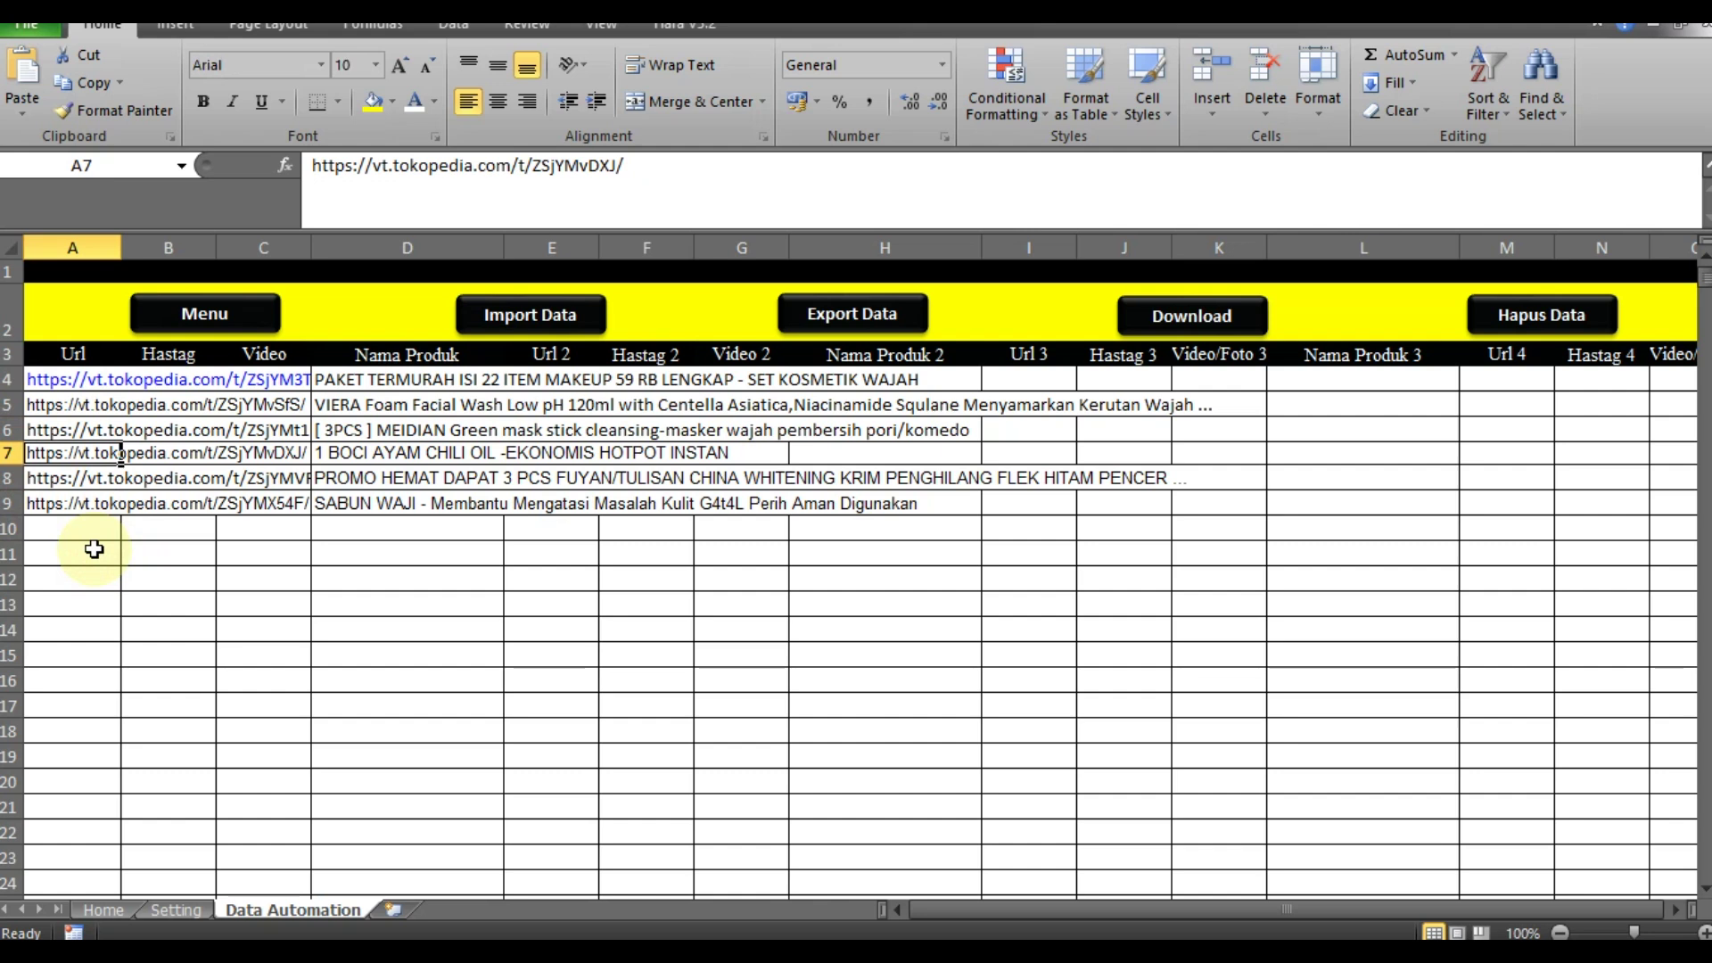
pyautogui.press('Up')
pyautogui.press('Up')
pyautogui.press('Down')
pyautogui.press('Down')
pyautogui.press('Down')
pyautogui.press('Down')
pyautogui.press('Down')
pyautogui.press('Down')
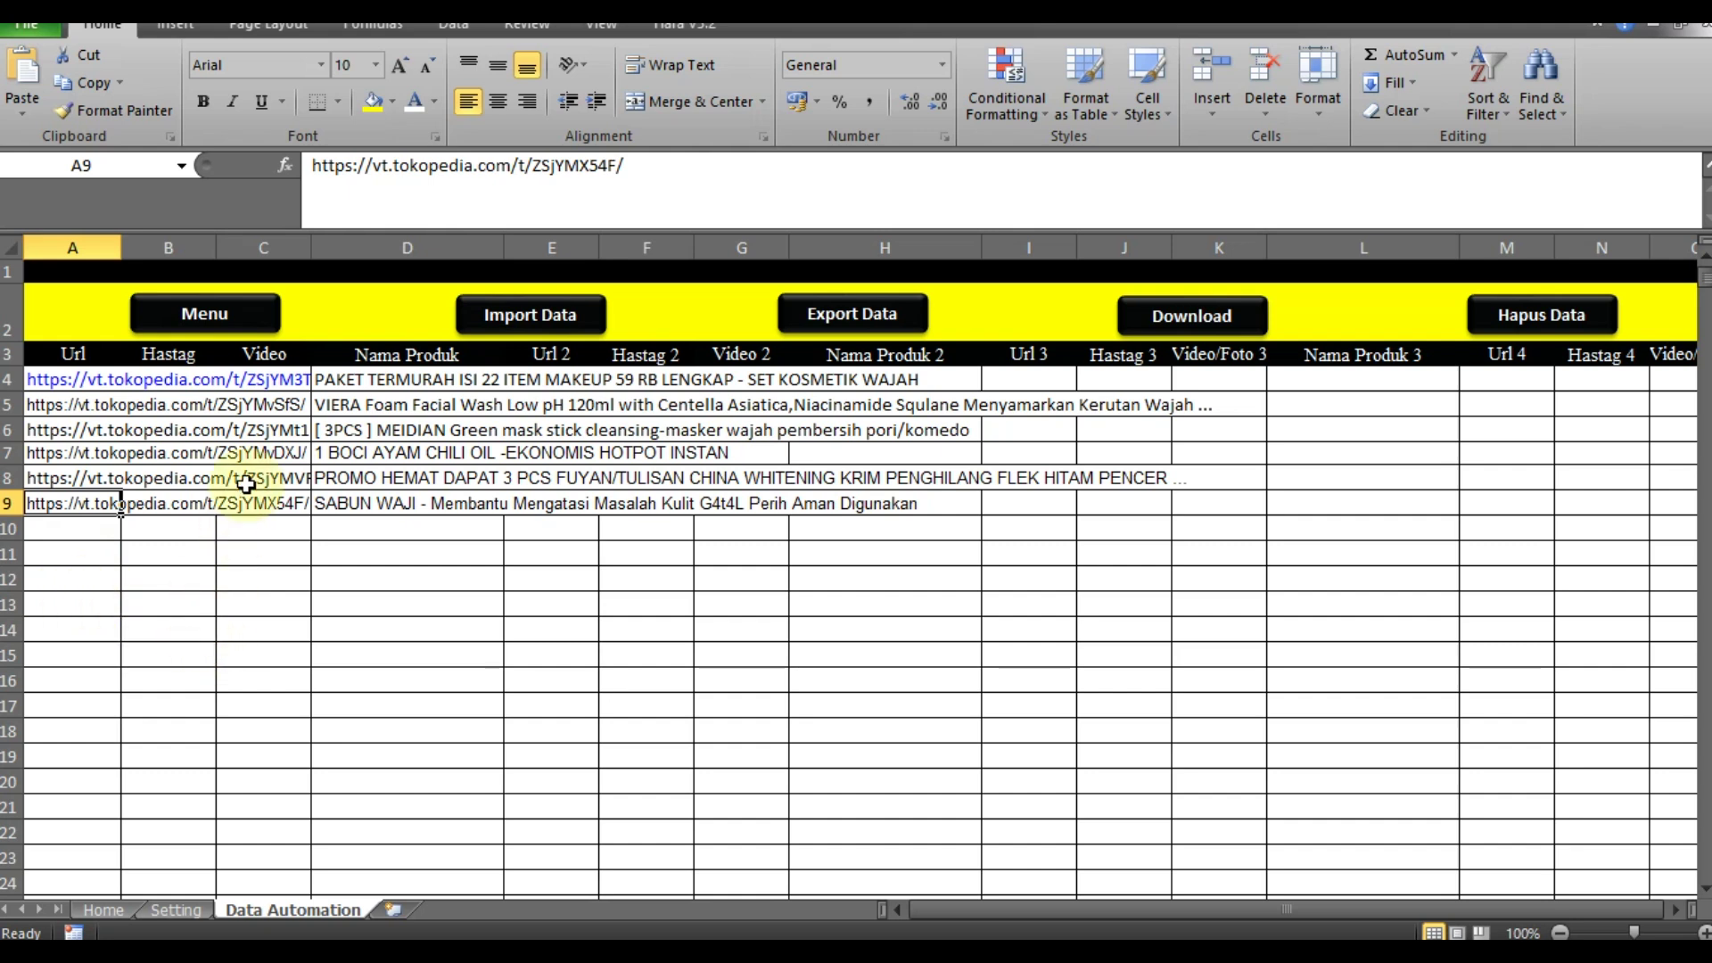
# Step: Download the photos of the imported products with a delay of 15 and return to the Data Automation sheet
pyautogui.click(1192, 317)
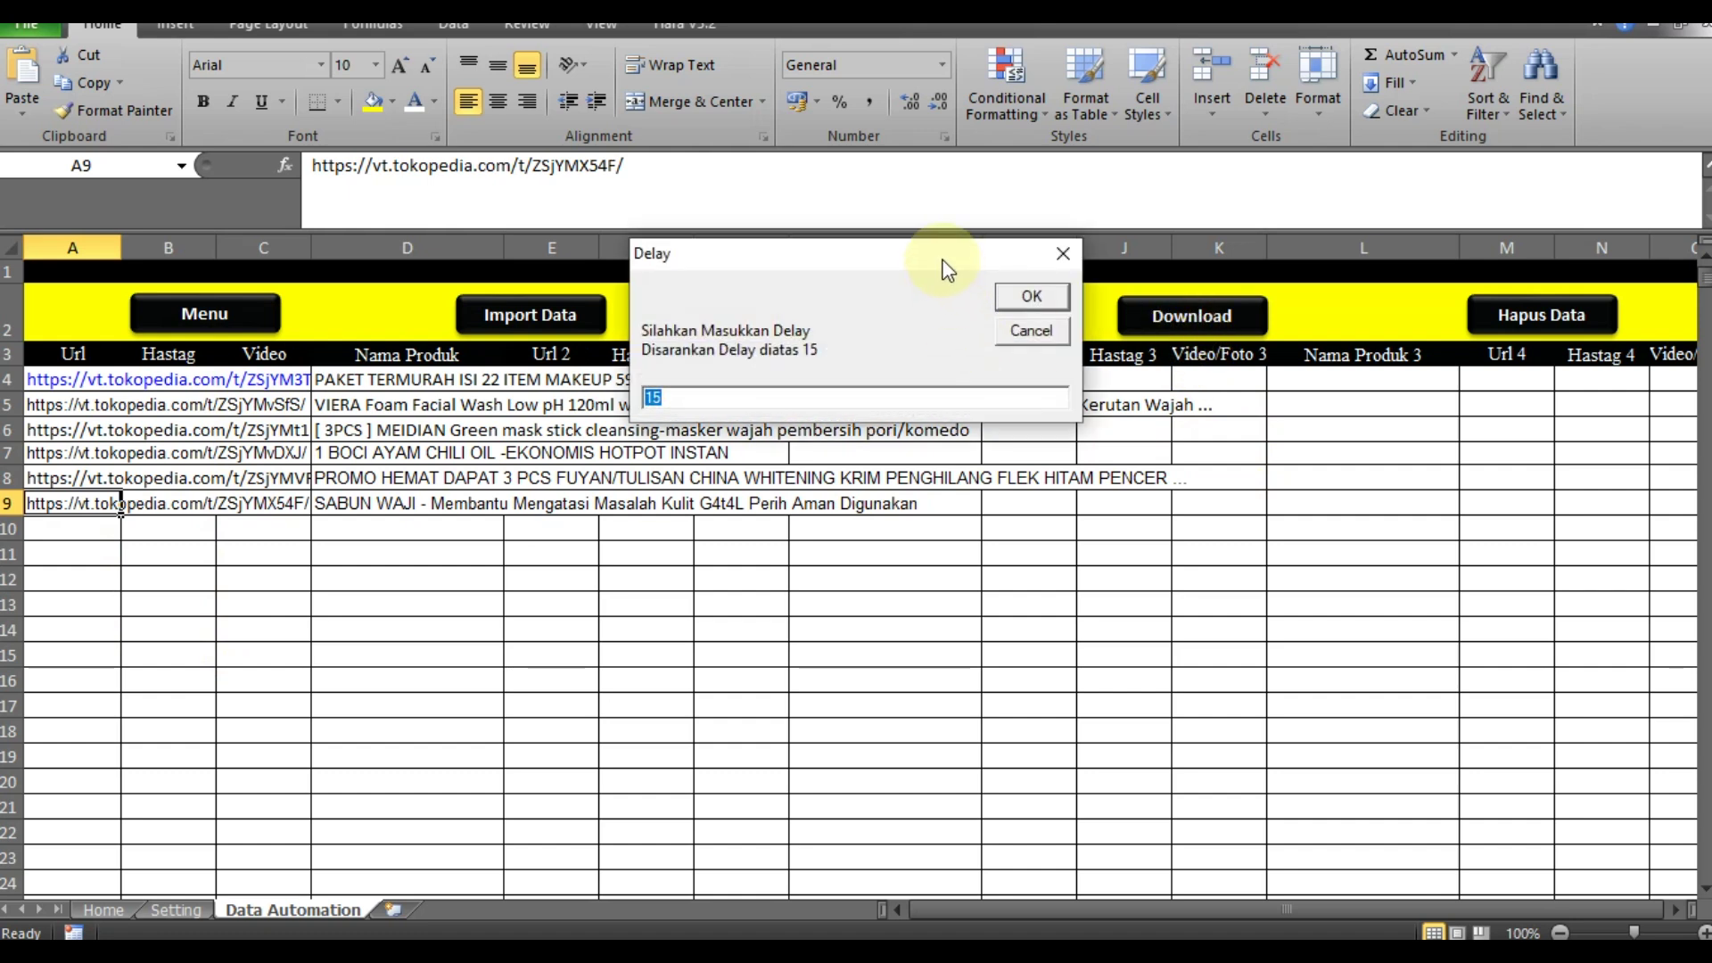
pyautogui.moveTo(947, 268); pyautogui.dragTo(909, 394)
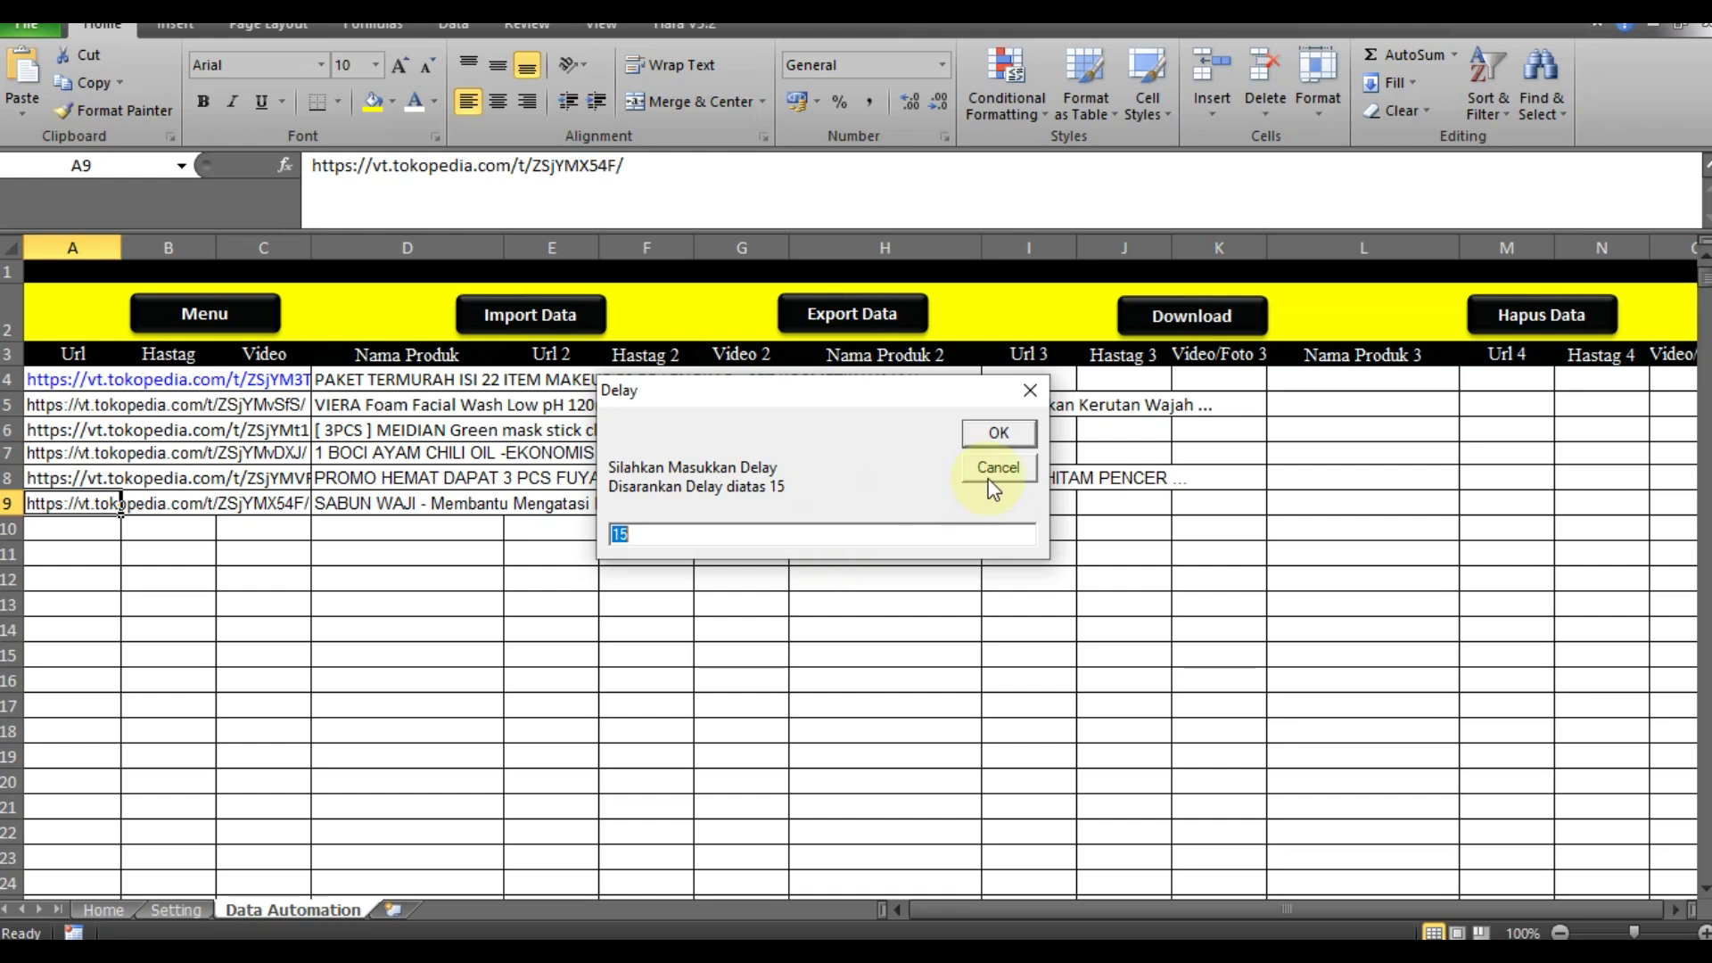
pyautogui.click(1009, 433)
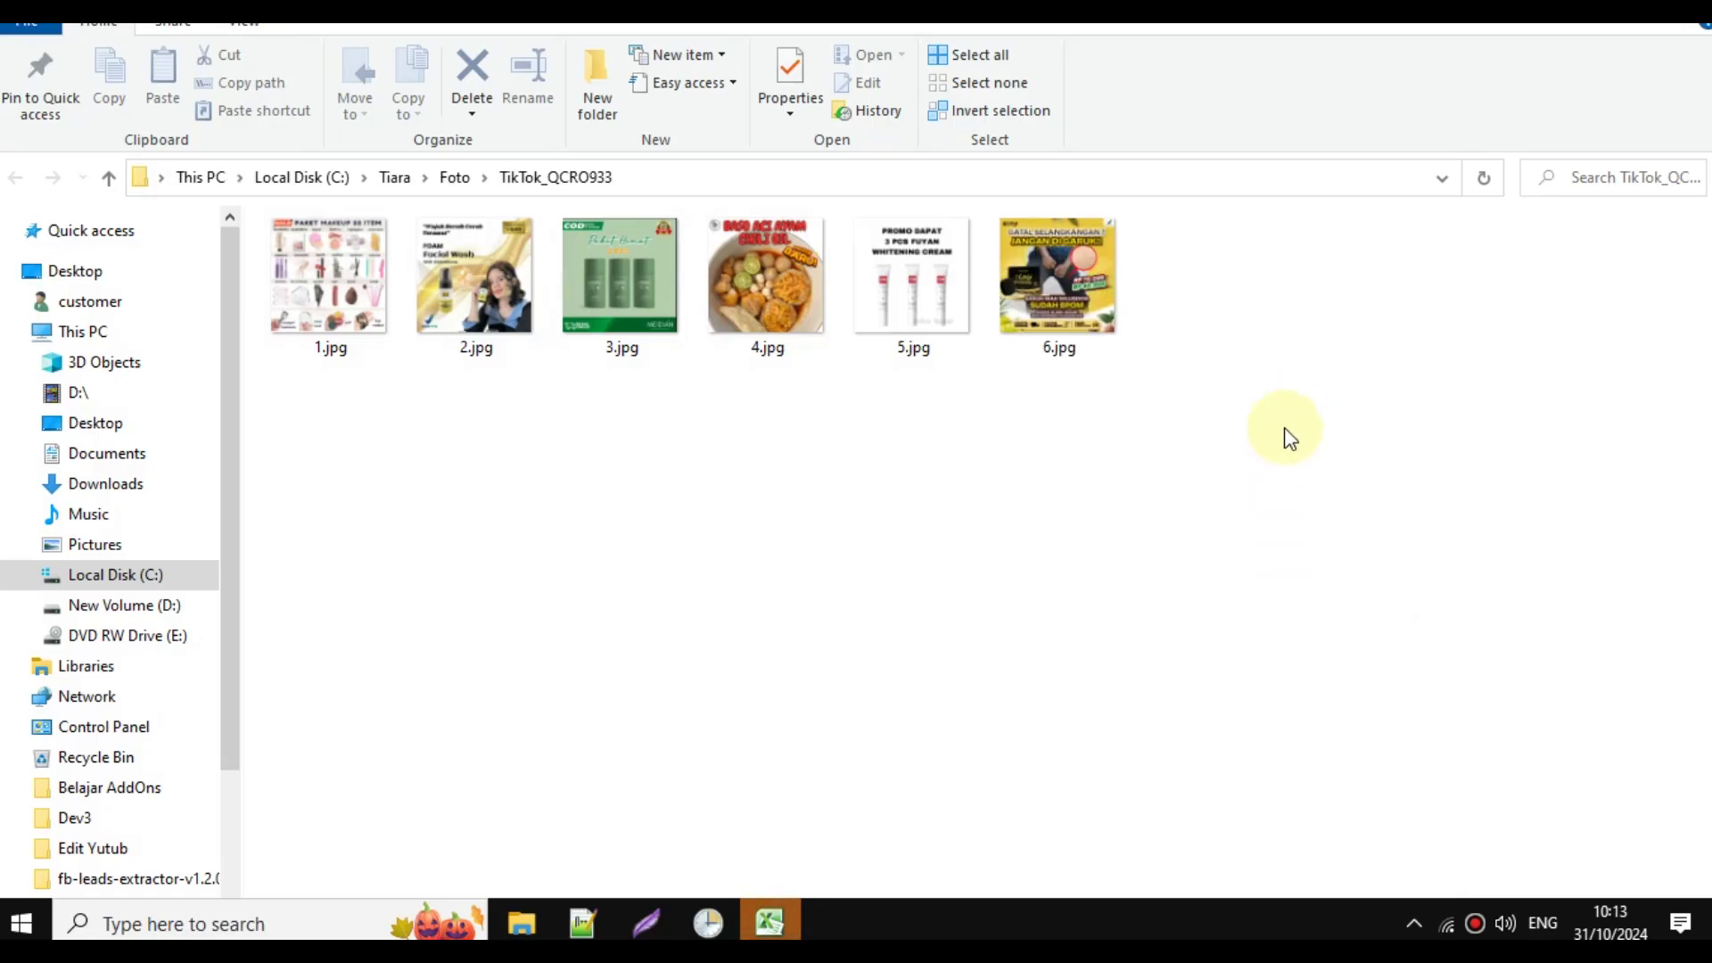
pyautogui.click(772, 927)
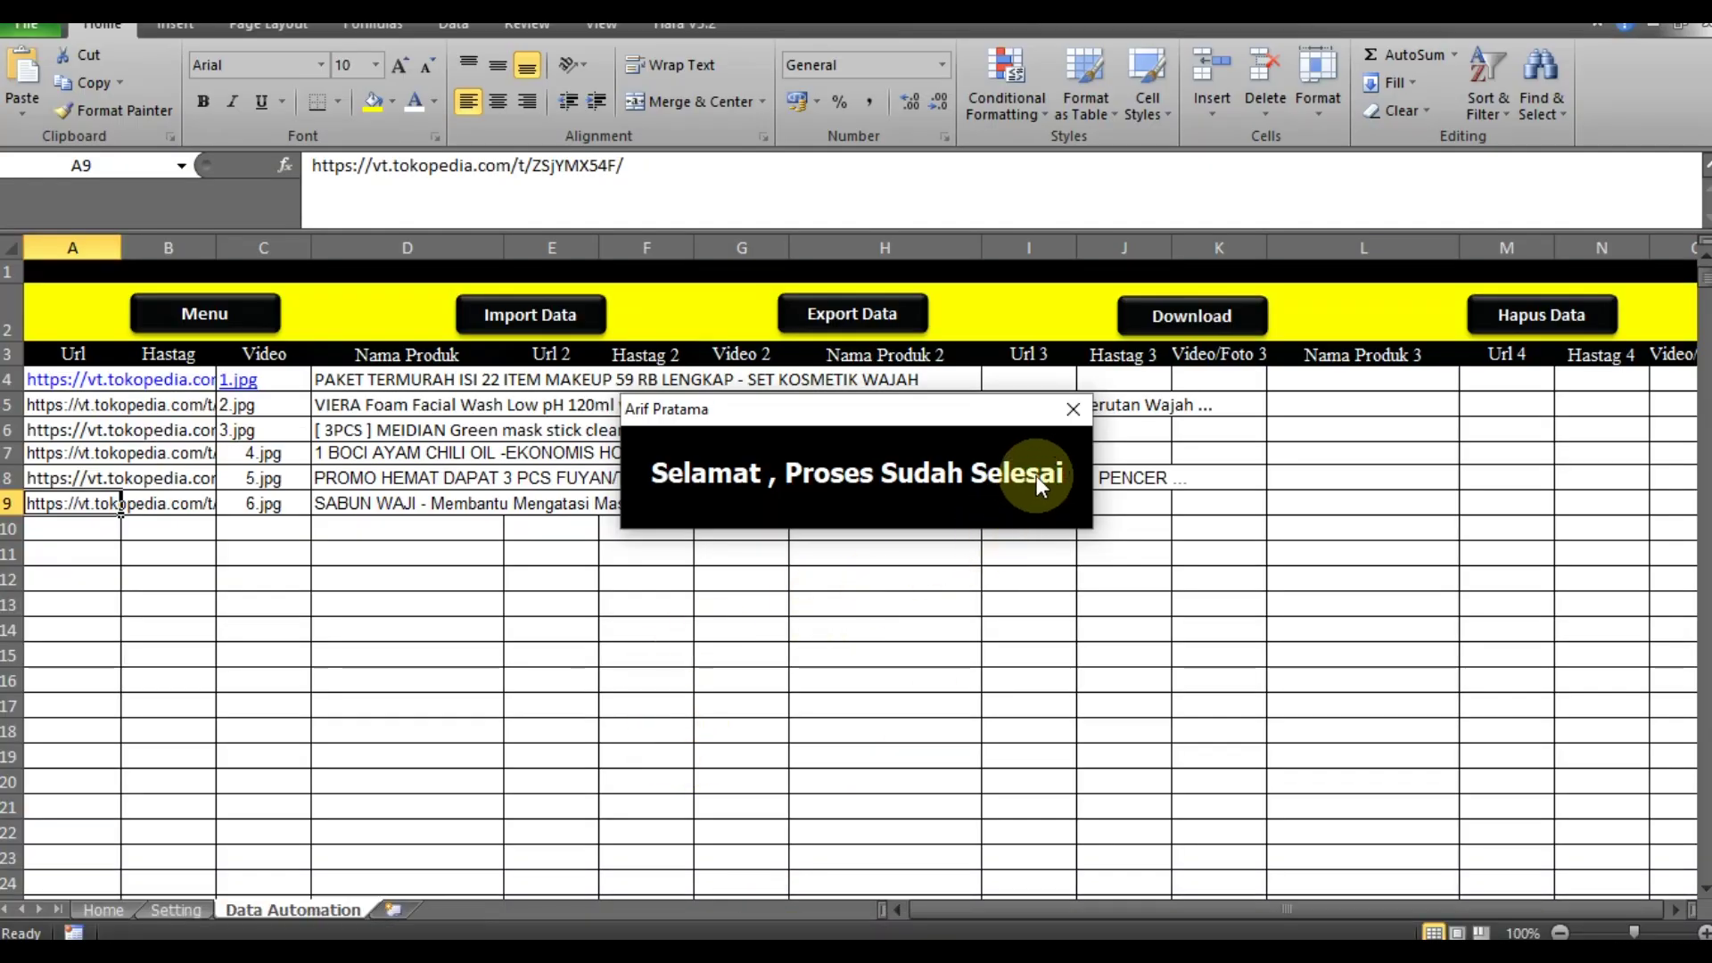
pyautogui.click(1070, 416)
# Step: Check the photo file names entered in the Video column, rows 4 to 9
pyautogui.click(293, 507)
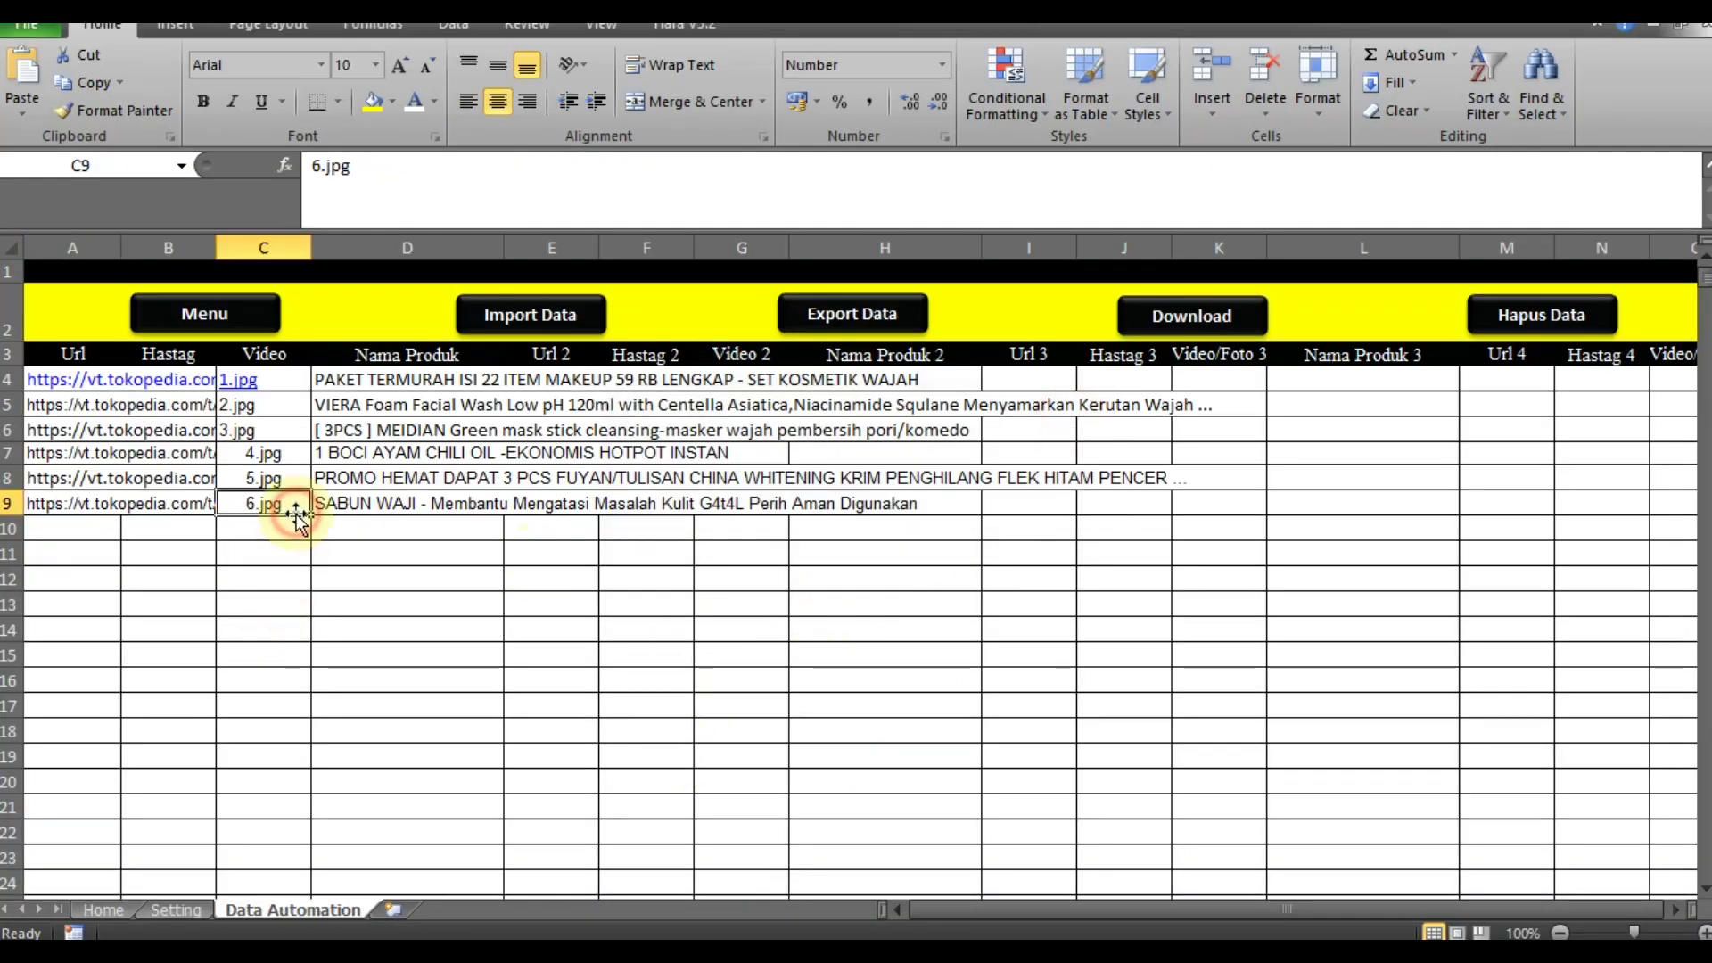
pyautogui.press('Up')
pyautogui.press('Up')
pyautogui.press('Up')
pyautogui.press('Up')
pyautogui.press('Up')
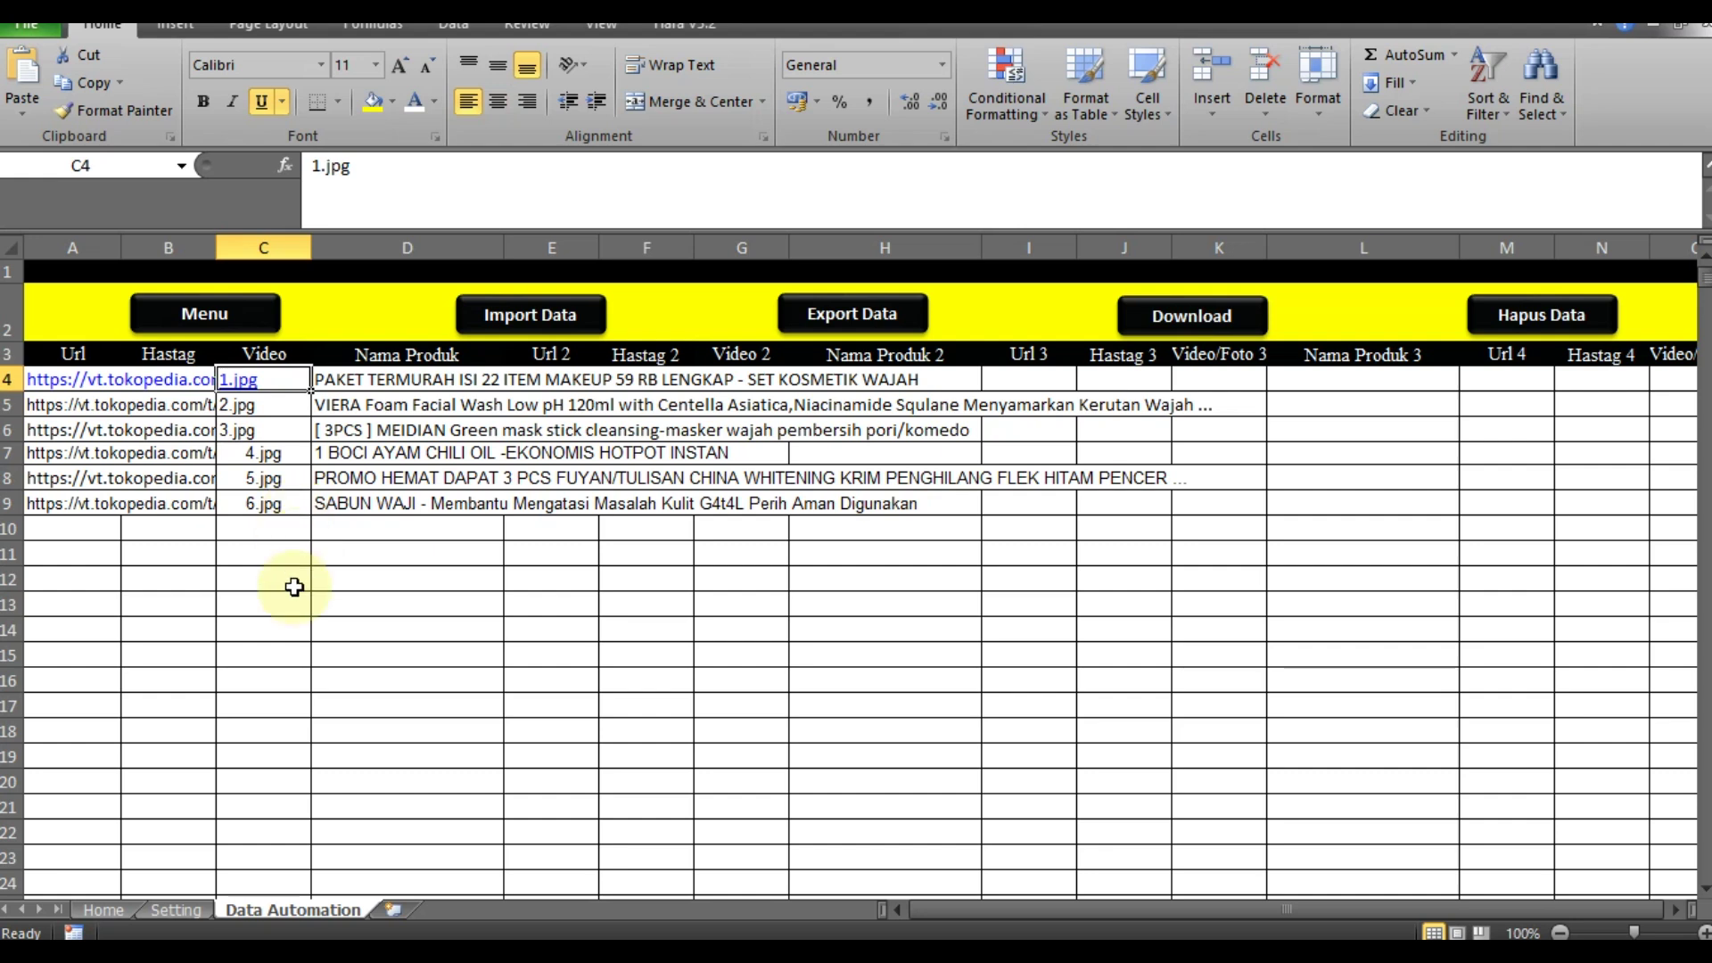
pyautogui.click(305, 624)
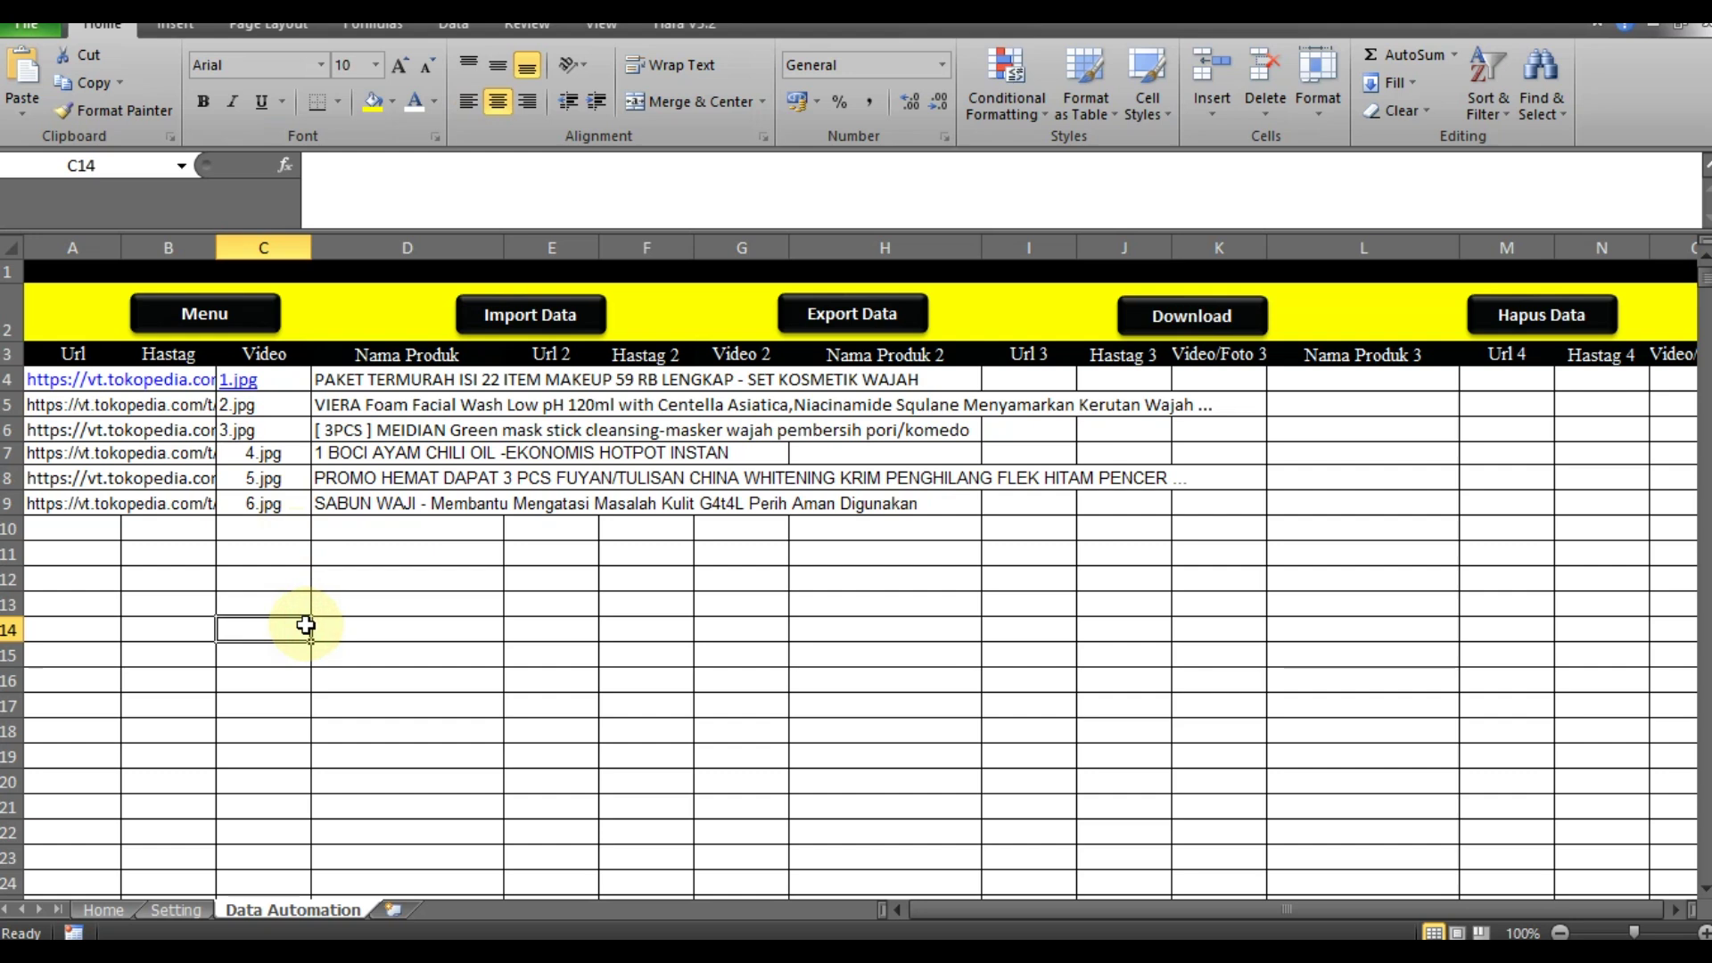
# Step: Look over the Hastag column cells for the imported products, rows 4 to 9
pyautogui.click(173, 507)
pyautogui.press('Up')
pyautogui.press('Up')
pyautogui.press('Up')
pyautogui.press('Up')
pyautogui.press('Up')
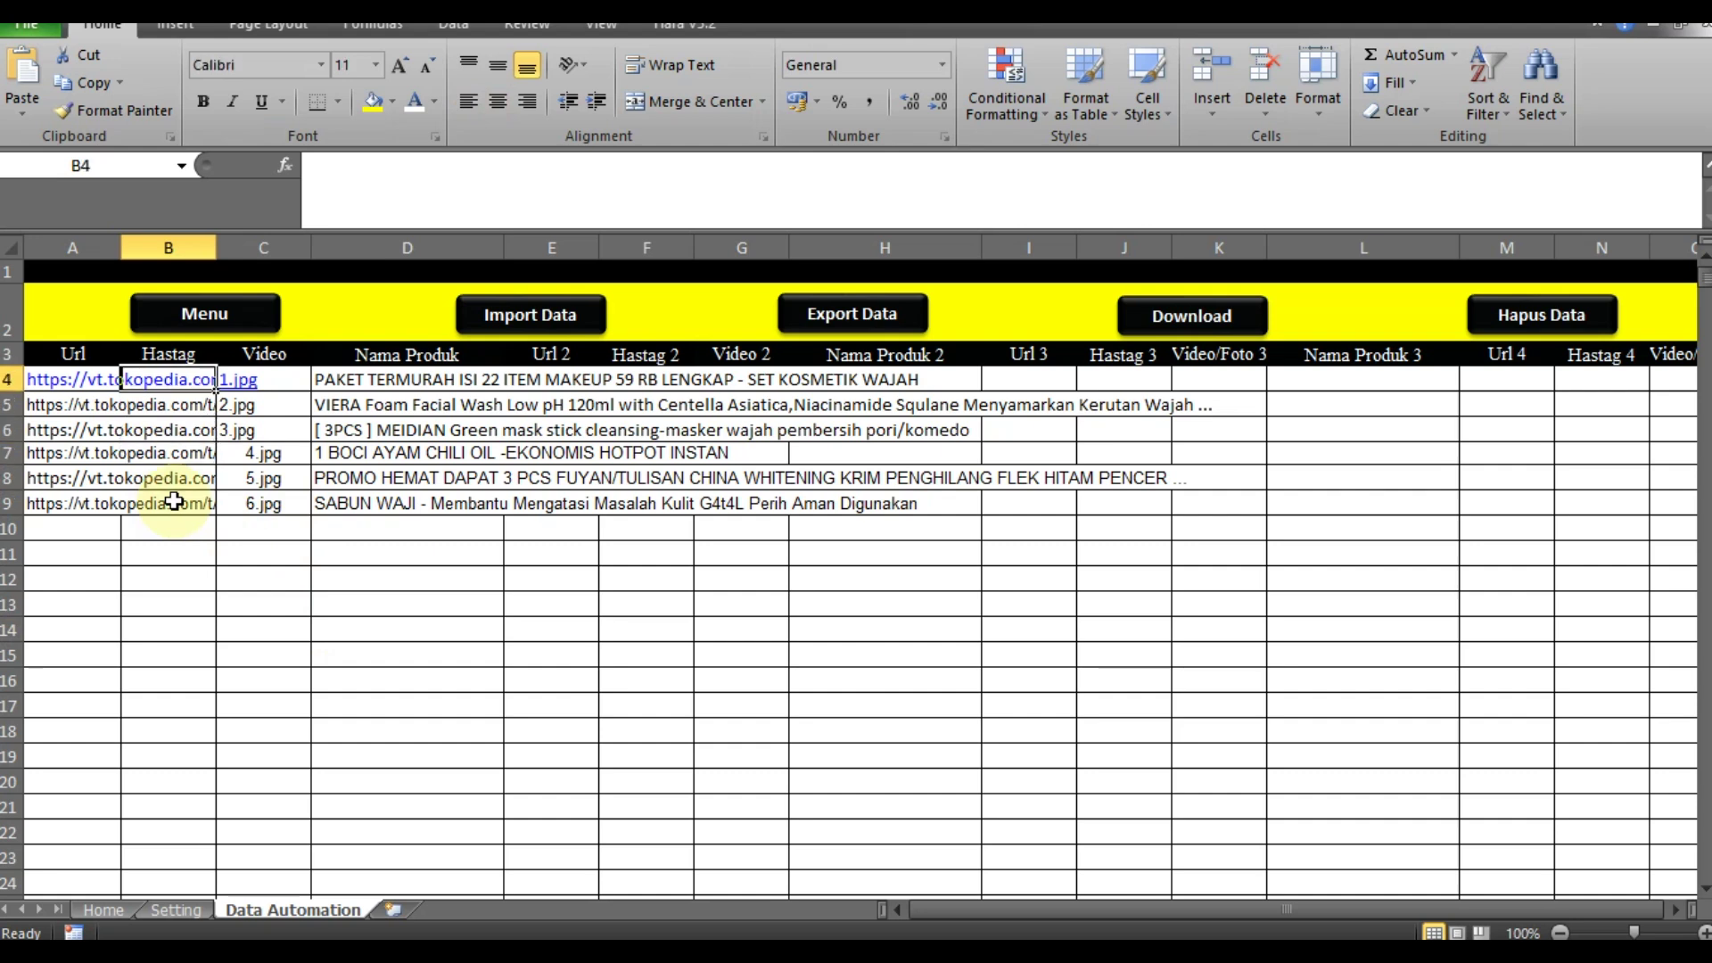
pyautogui.press('Down')
pyautogui.press('Down')
pyautogui.press('Up')
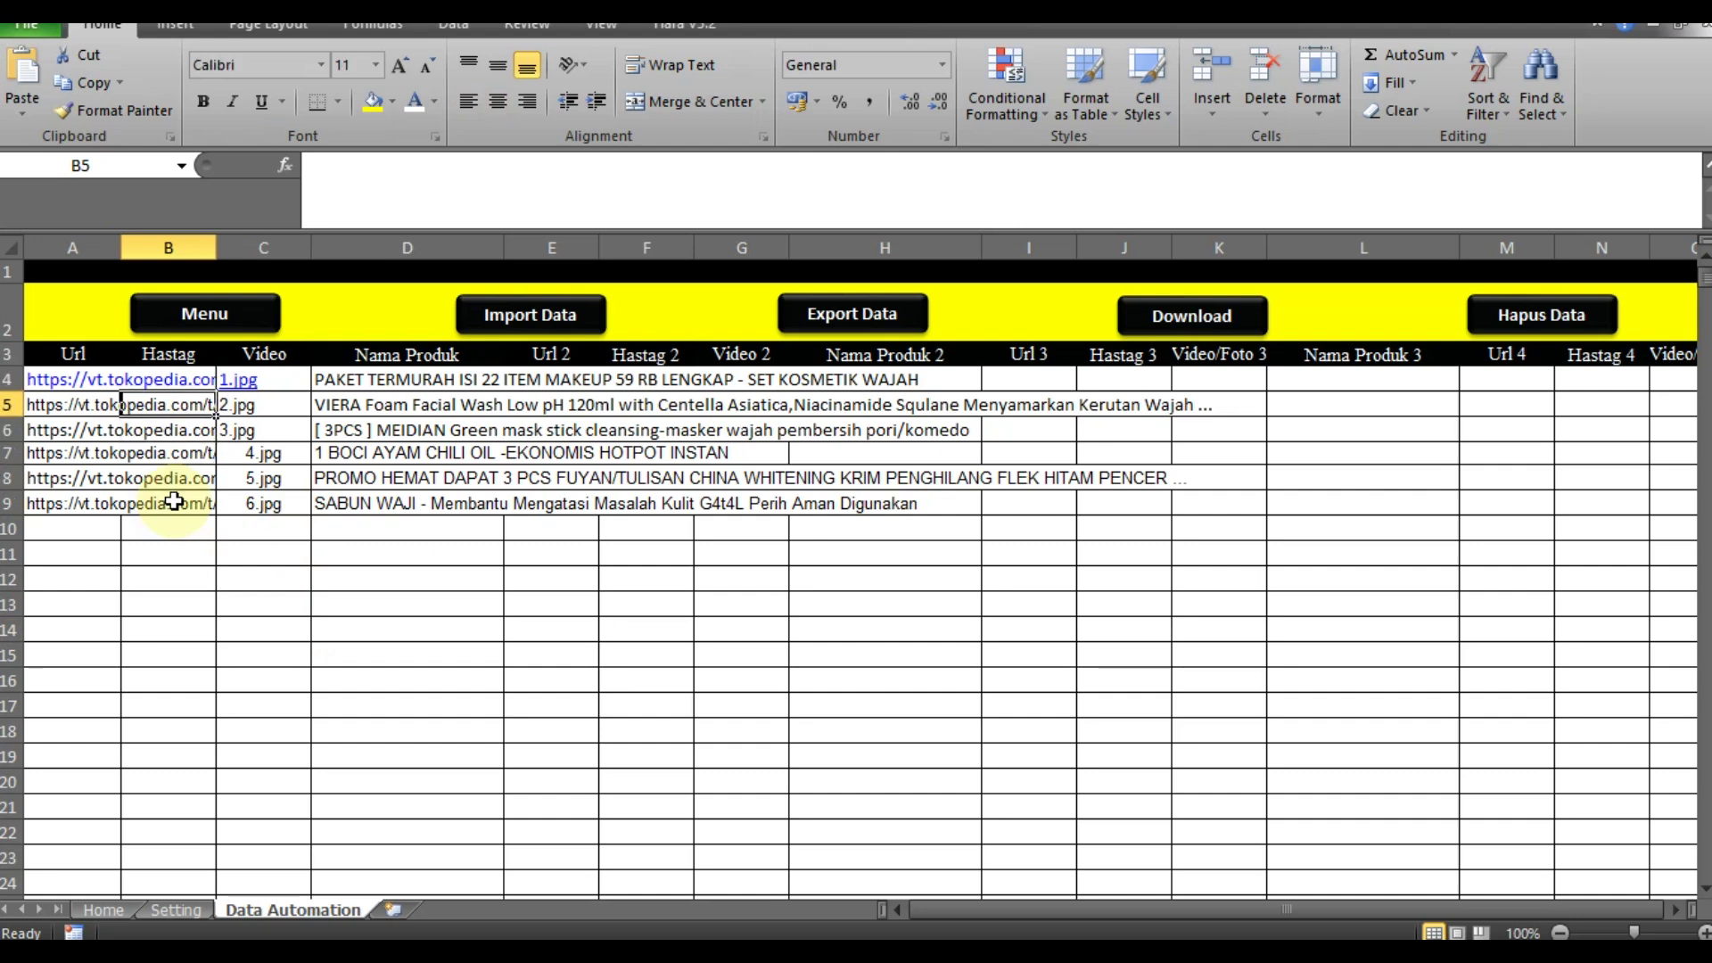
pyautogui.press('Up')
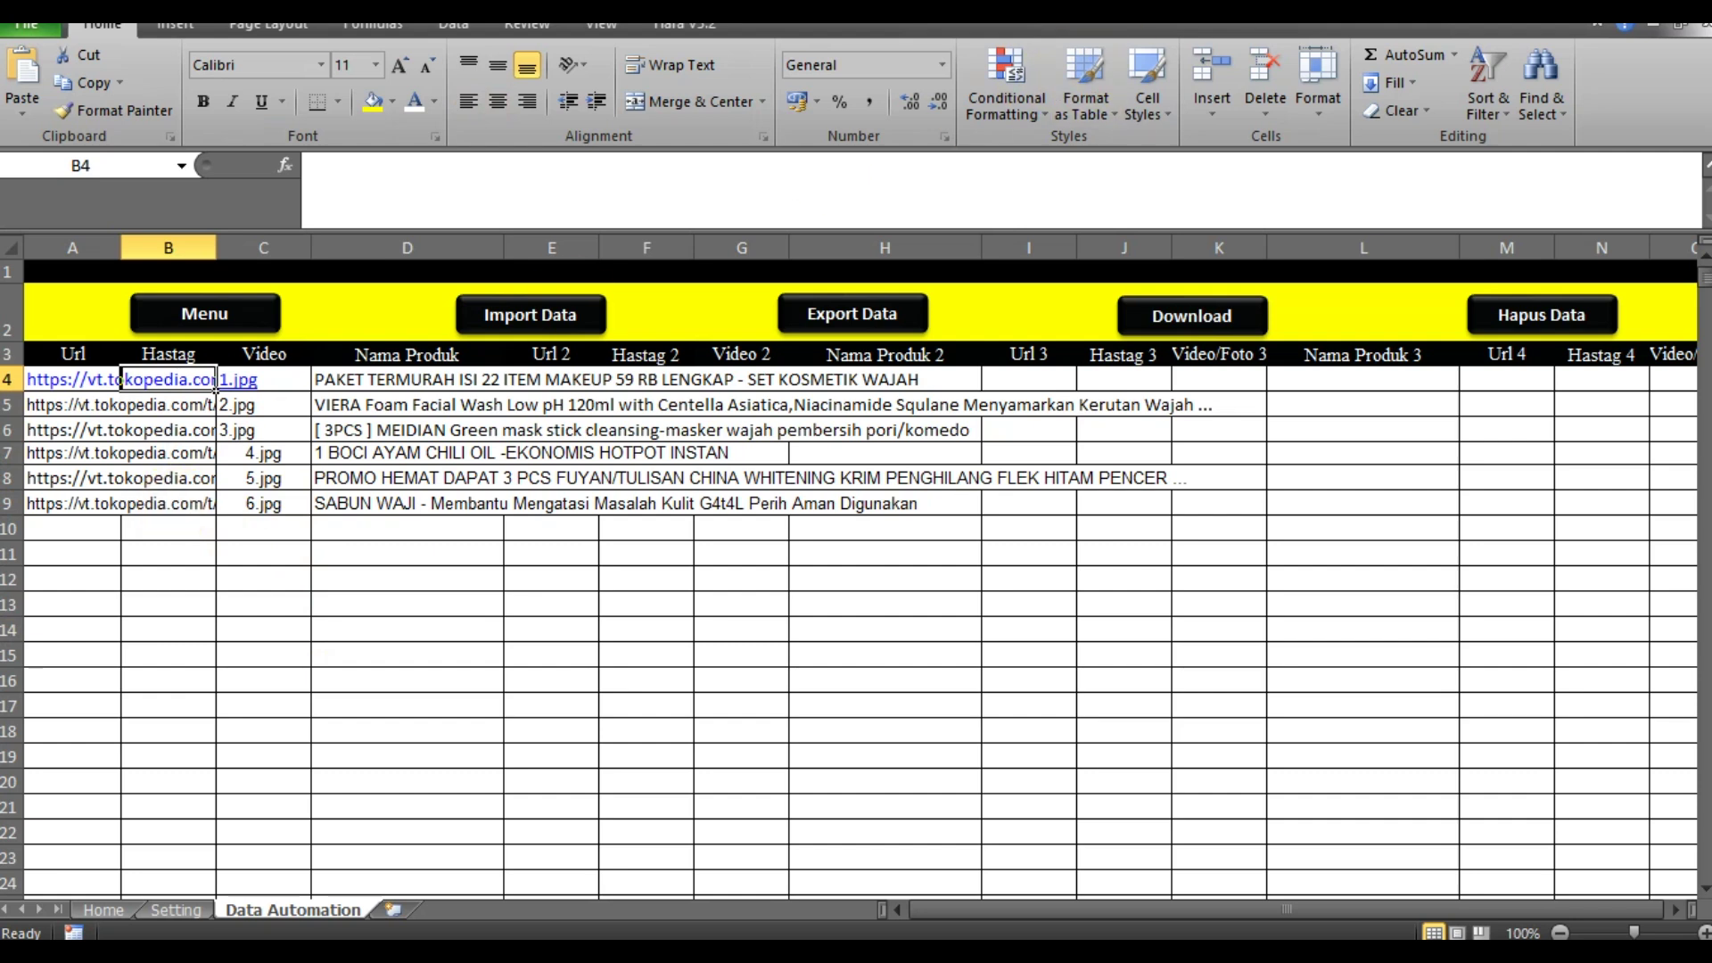
pyautogui.click(183, 503)
pyautogui.press('Up')
pyautogui.press('Up')
pyautogui.press('Up')
pyautogui.press('Up')
pyautogui.press('Up')
pyautogui.press('Up')
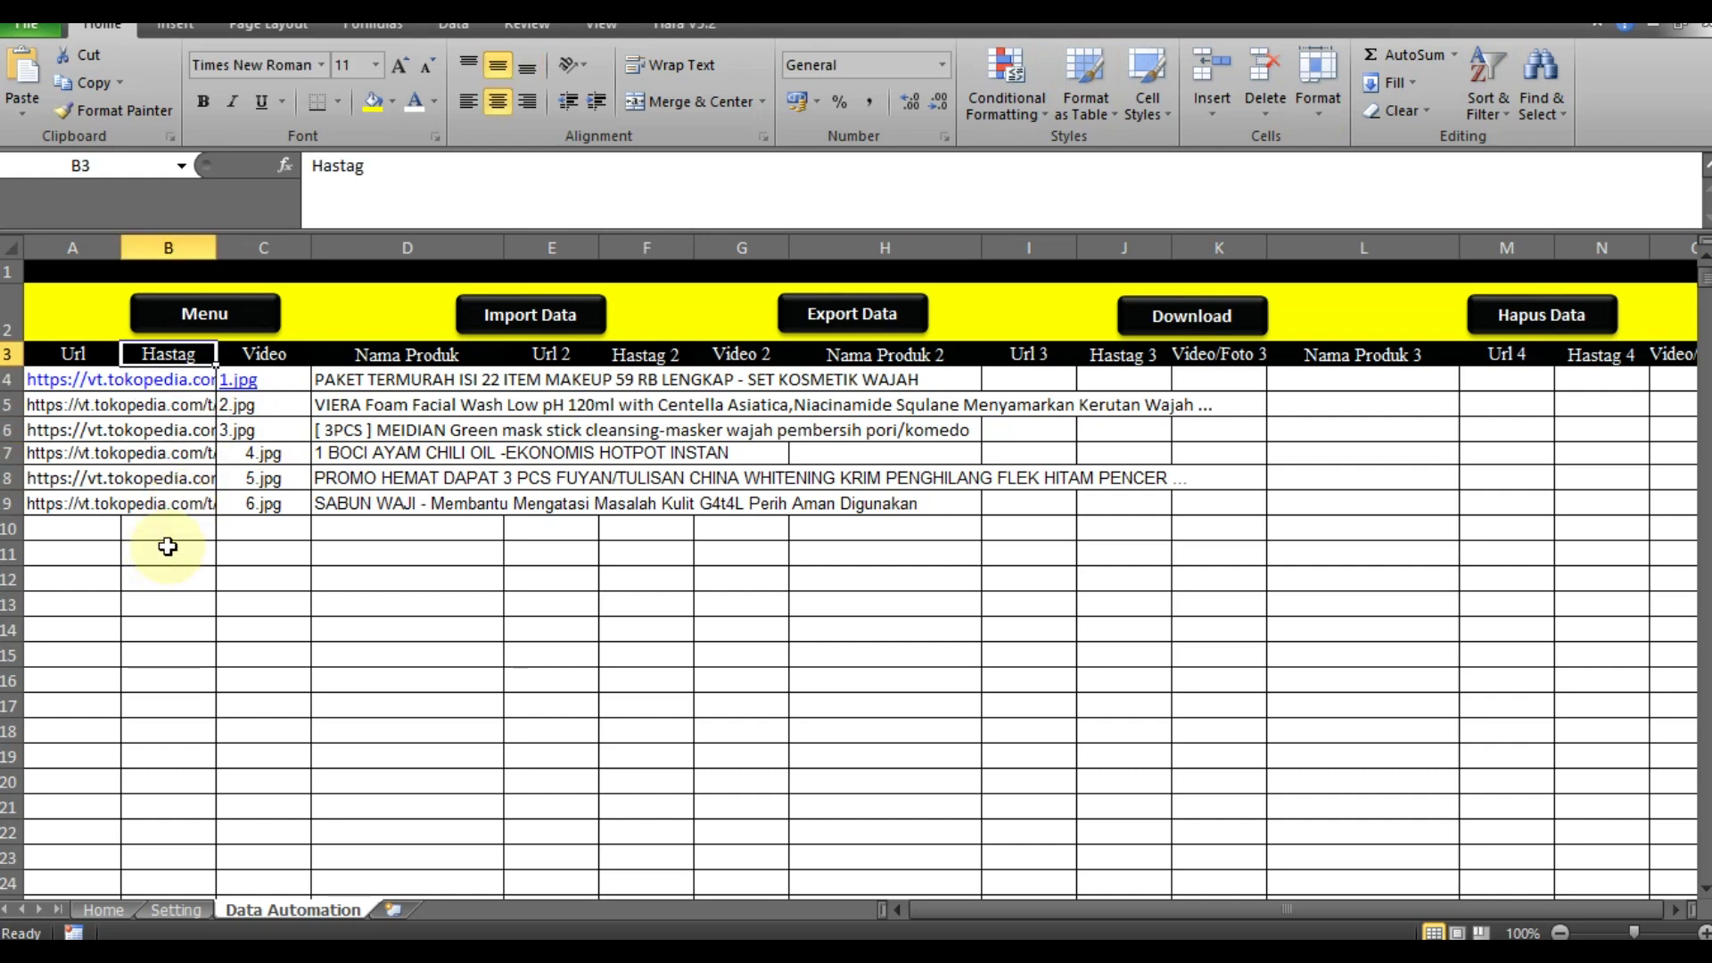
pyautogui.click(171, 495)
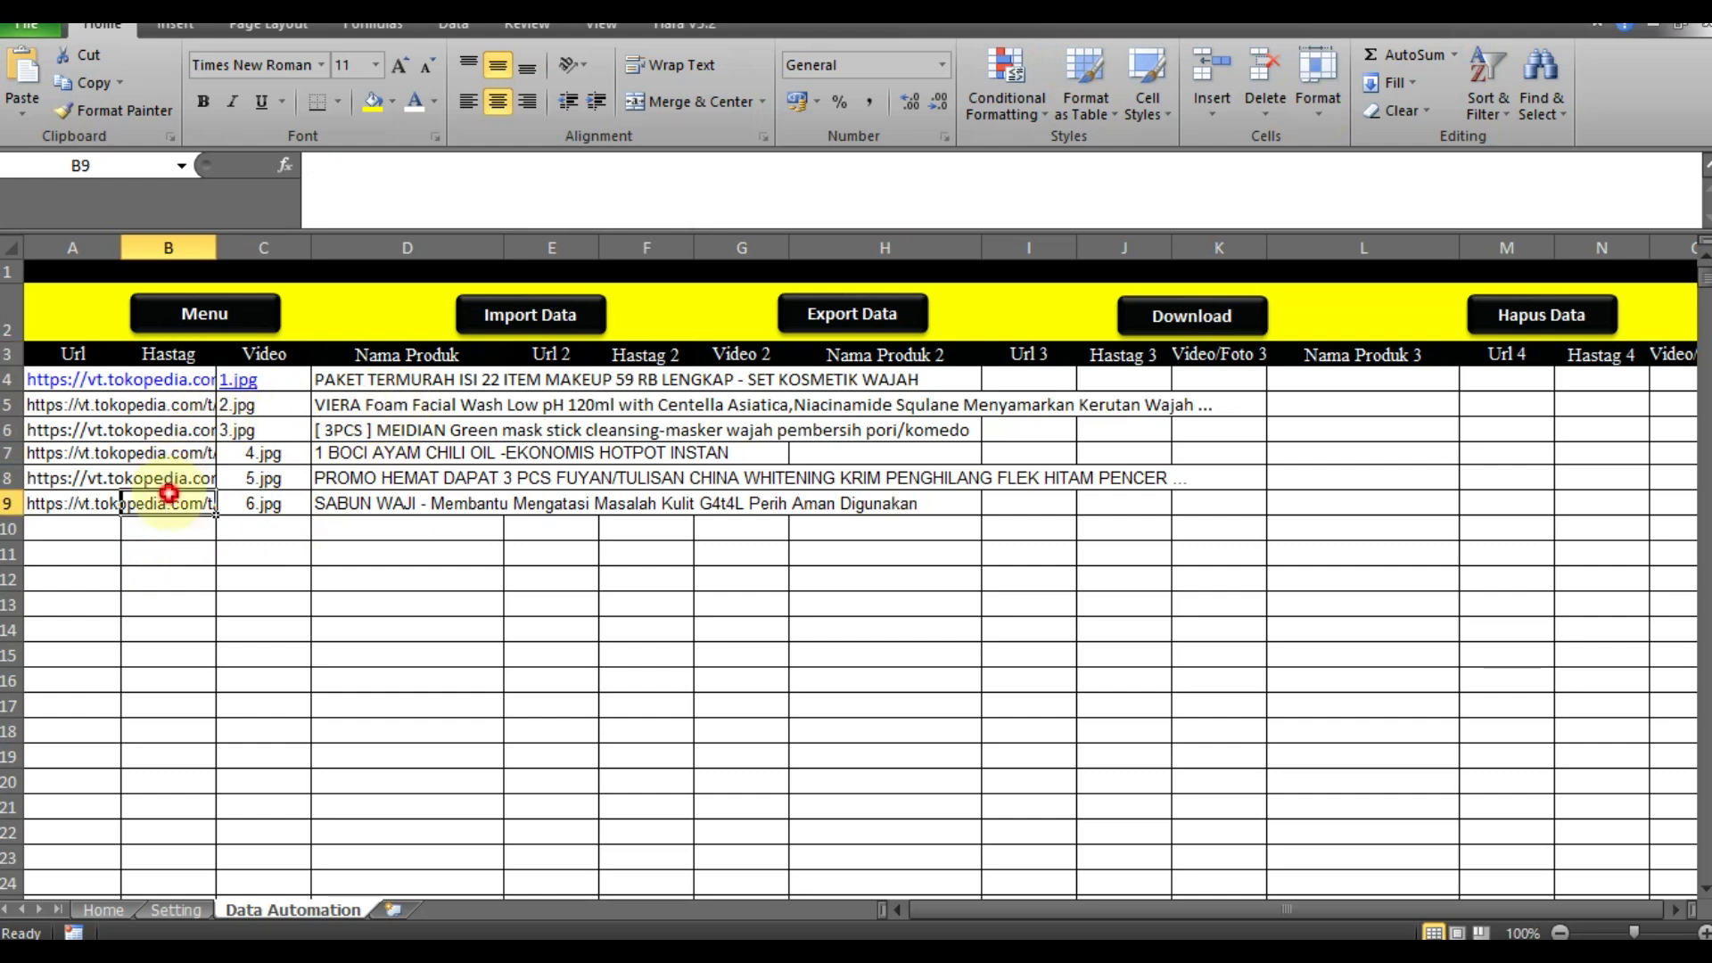
# Step: Enter the hashtag #Herbal for the first product in cell B4
pyautogui.click(175, 379)
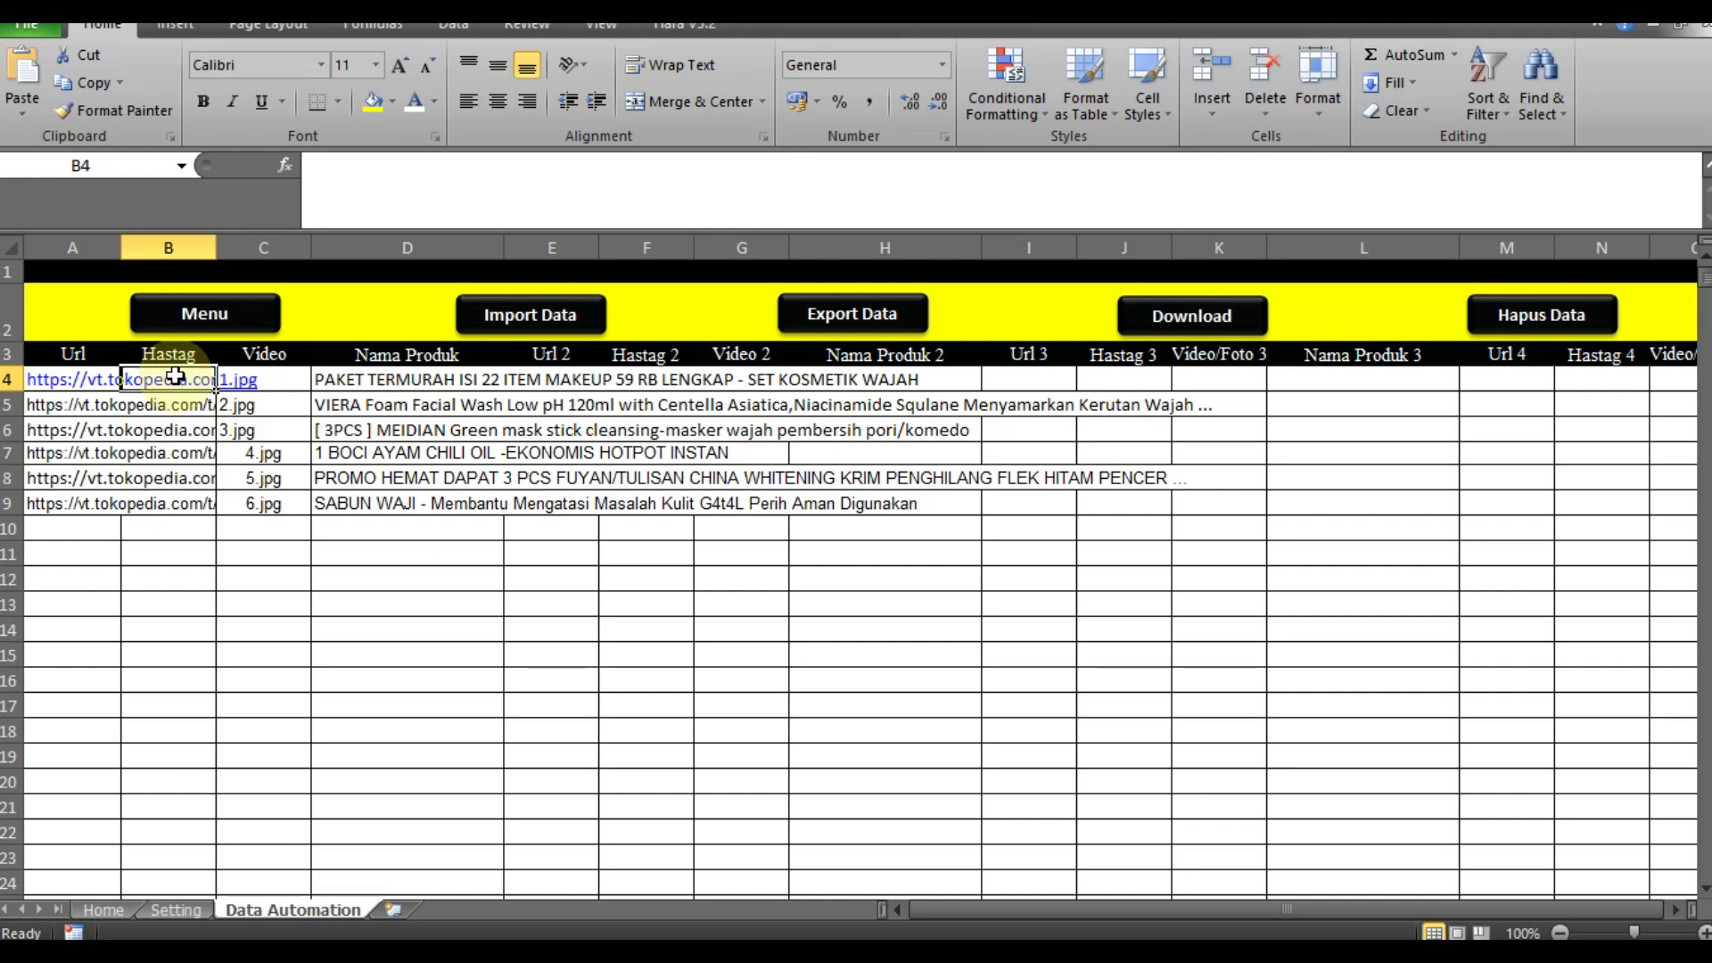
pyautogui.write('#')
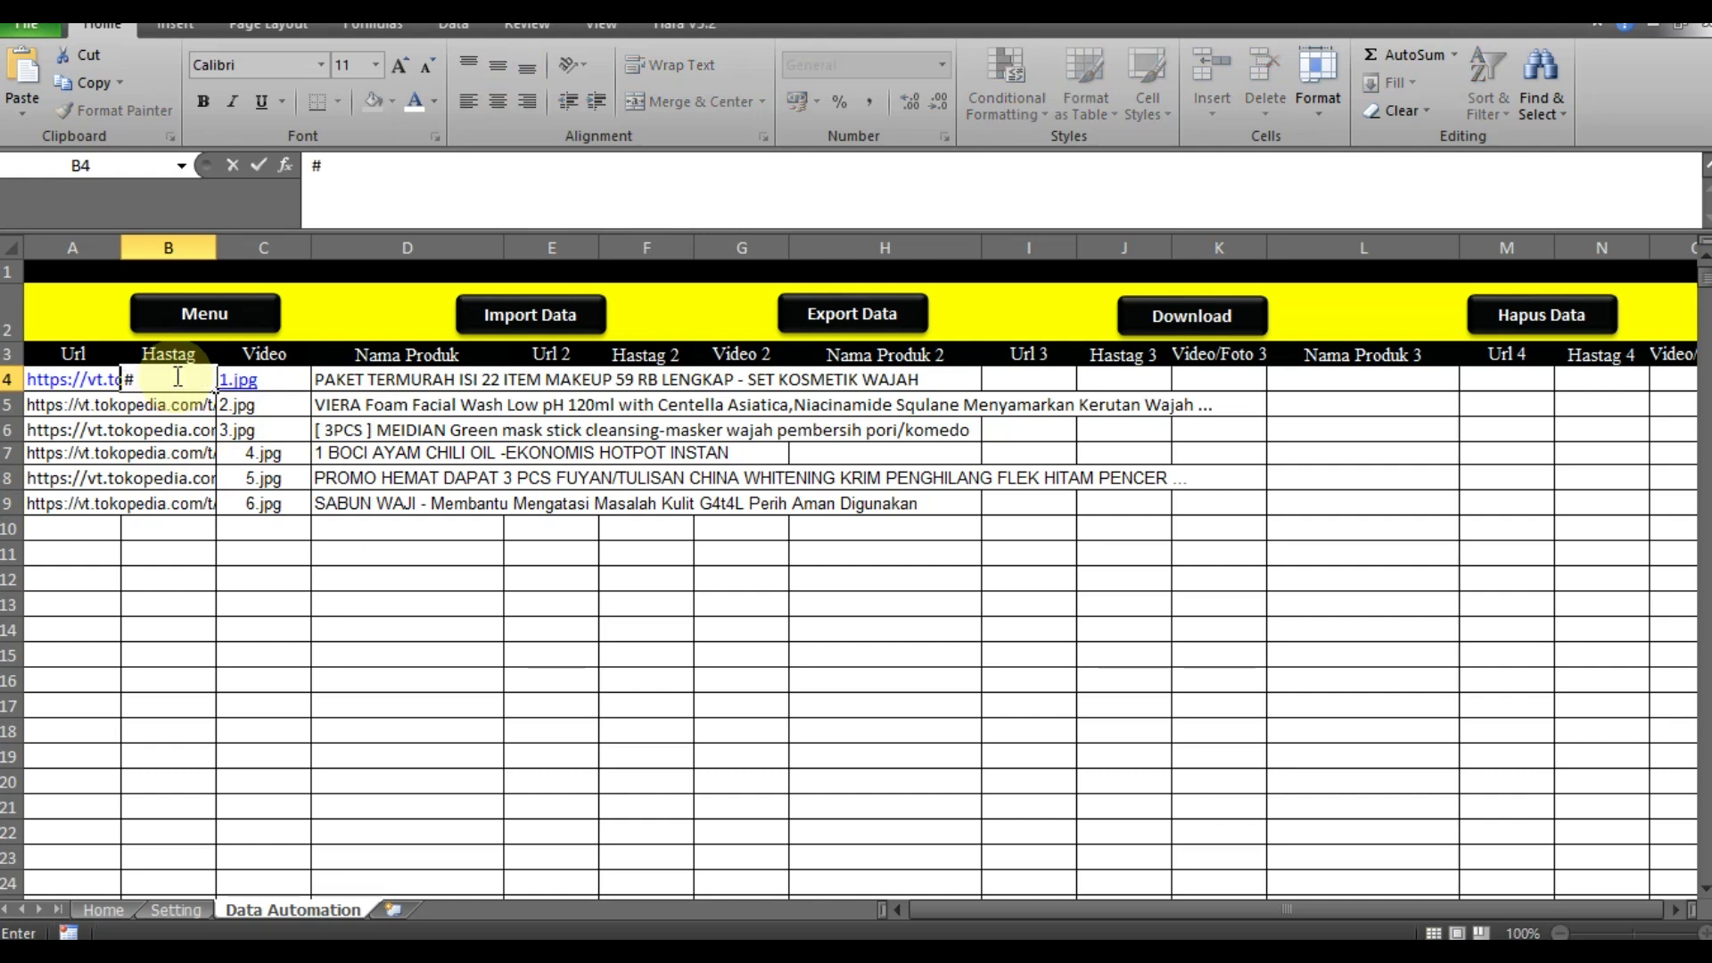
pyautogui.write('Herbal')
pyautogui.press('Return')
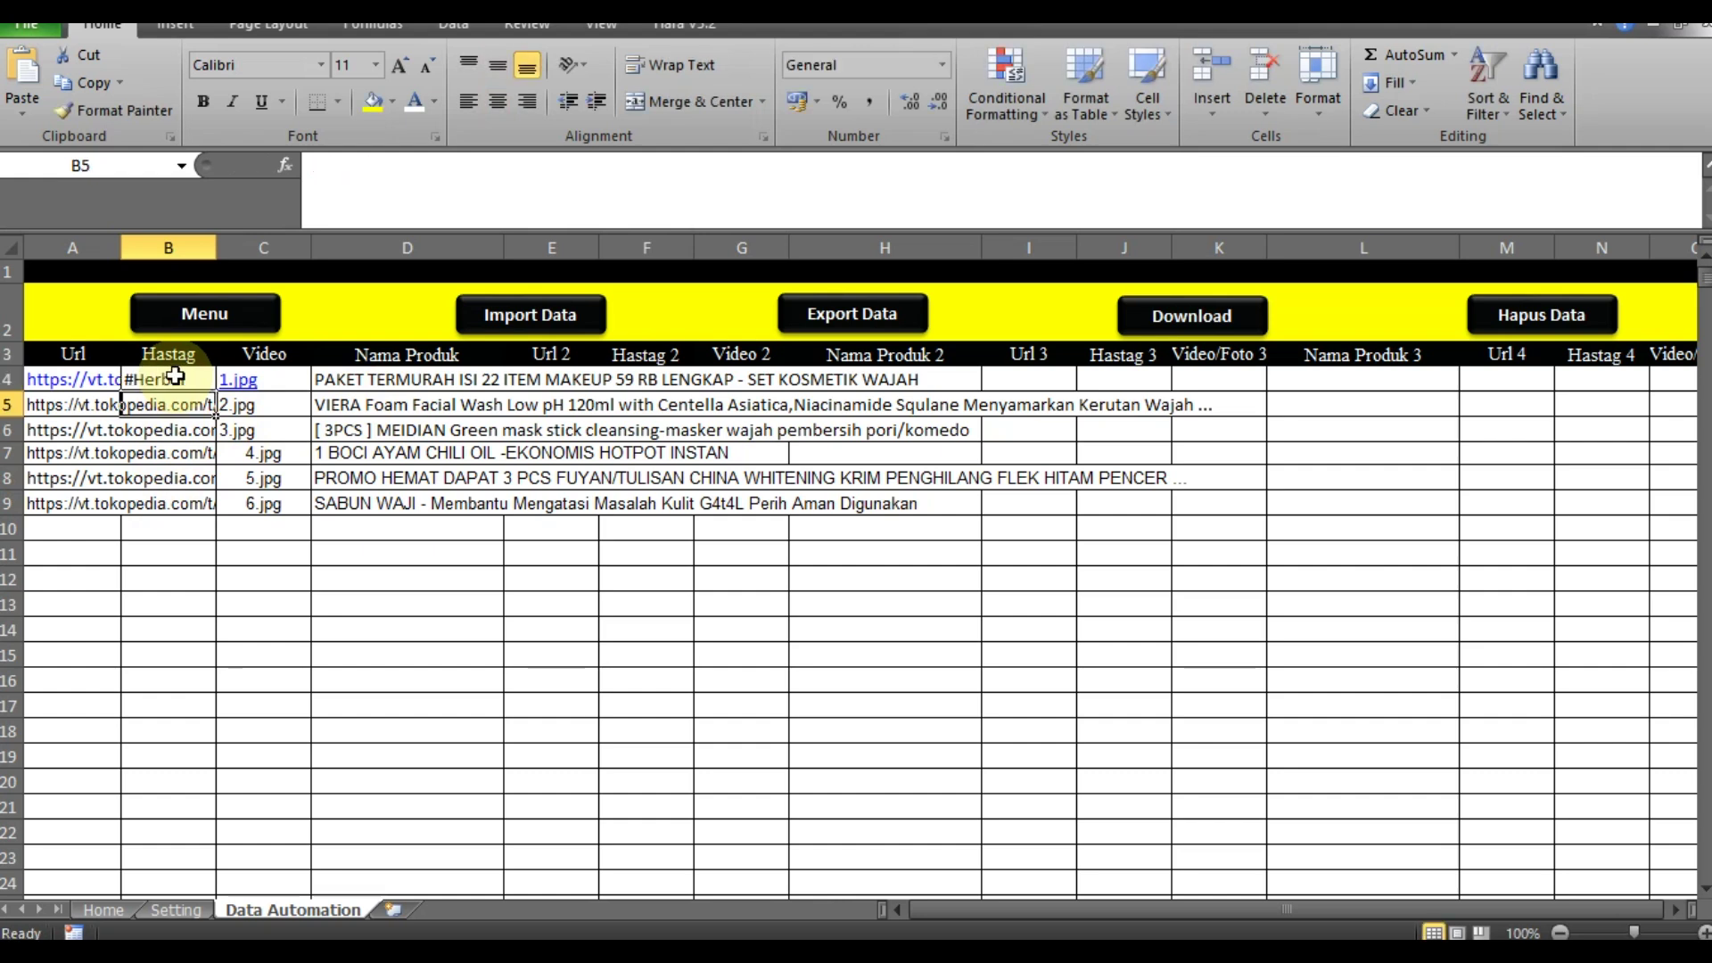
# Step: Copy the #Herbal hashtag from B4 to the remaining products down to B9
pyautogui.click(174, 375)
pyautogui.hotkey('ctrl', 'c')
pyautogui.hotkey('shift', 'Down')
pyautogui.hotkey('shift', 'Down')
pyautogui.hotkey('shift', 'Down')
pyautogui.hotkey('shift', 'Down')
pyautogui.hotkey('shift', 'Down')
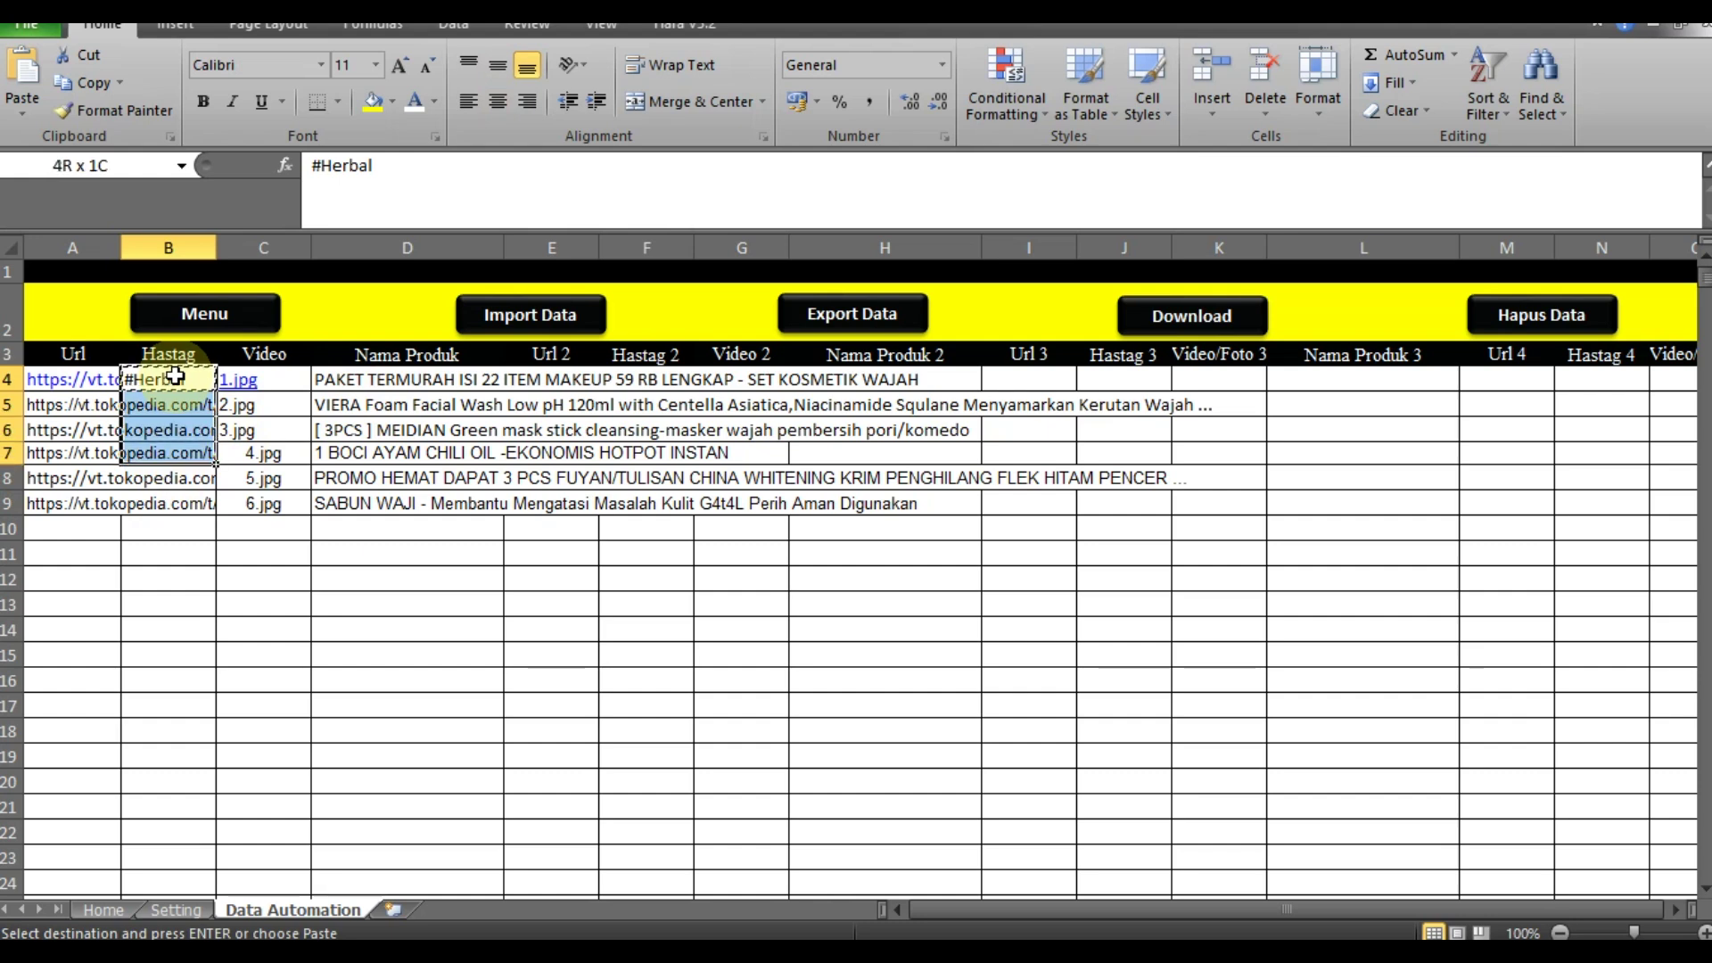
pyautogui.hotkey('ctrl', 'v')
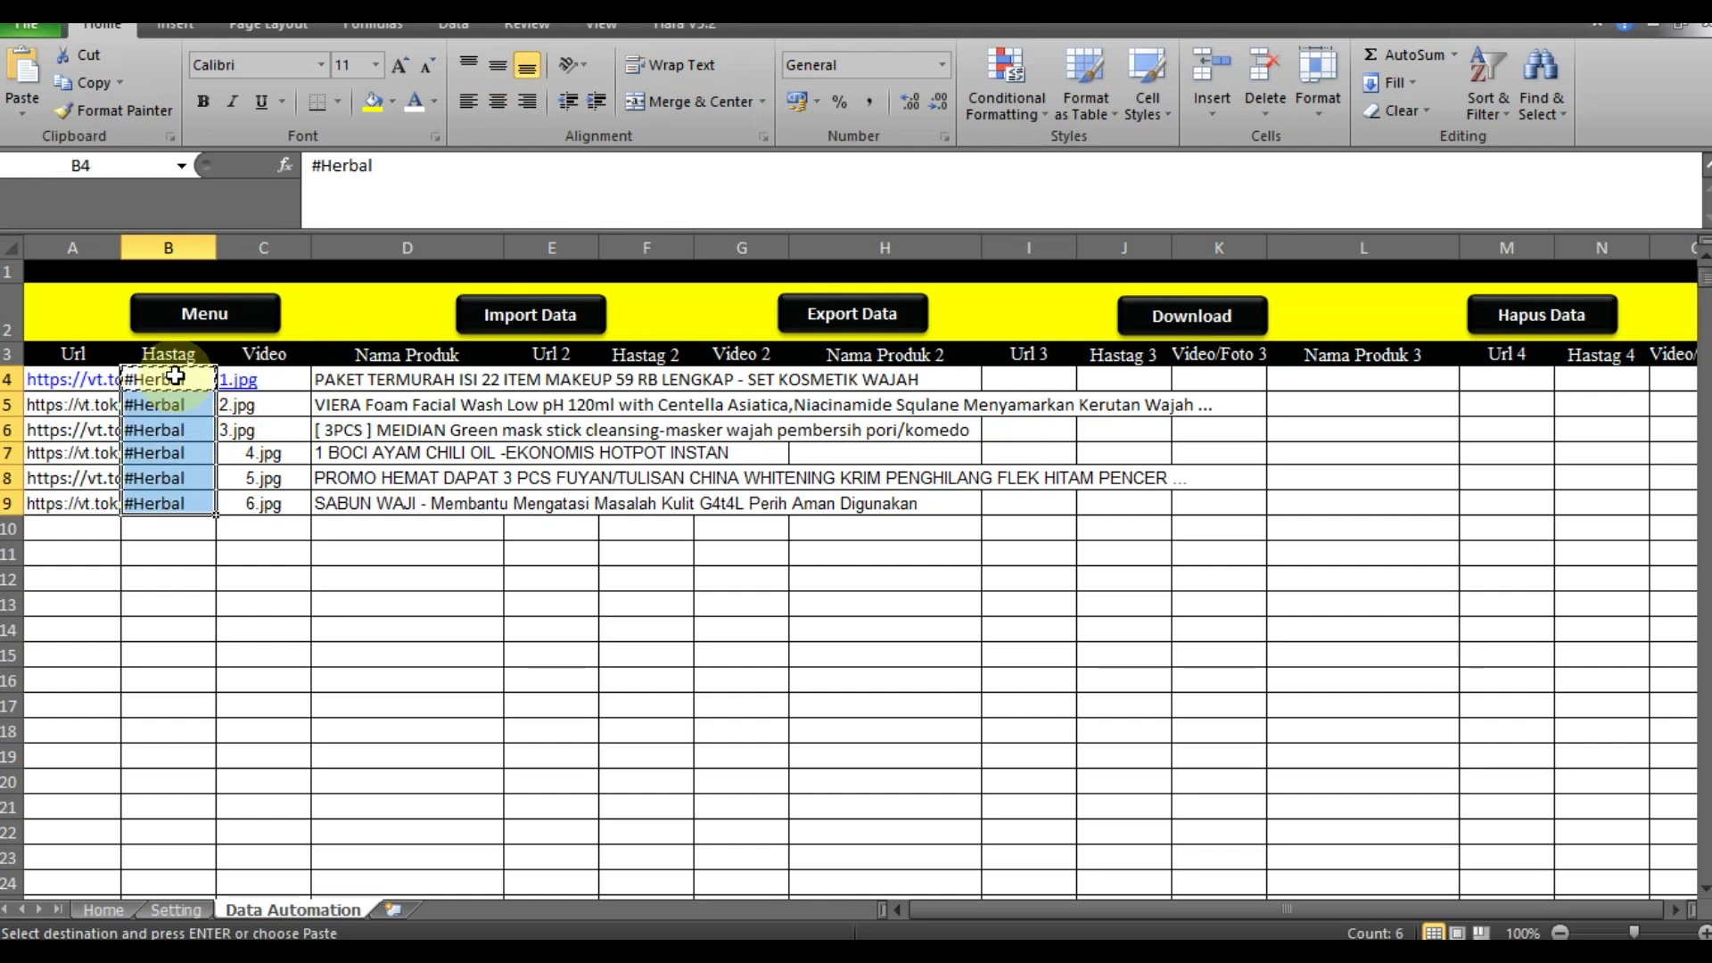
pyautogui.click(407, 655)
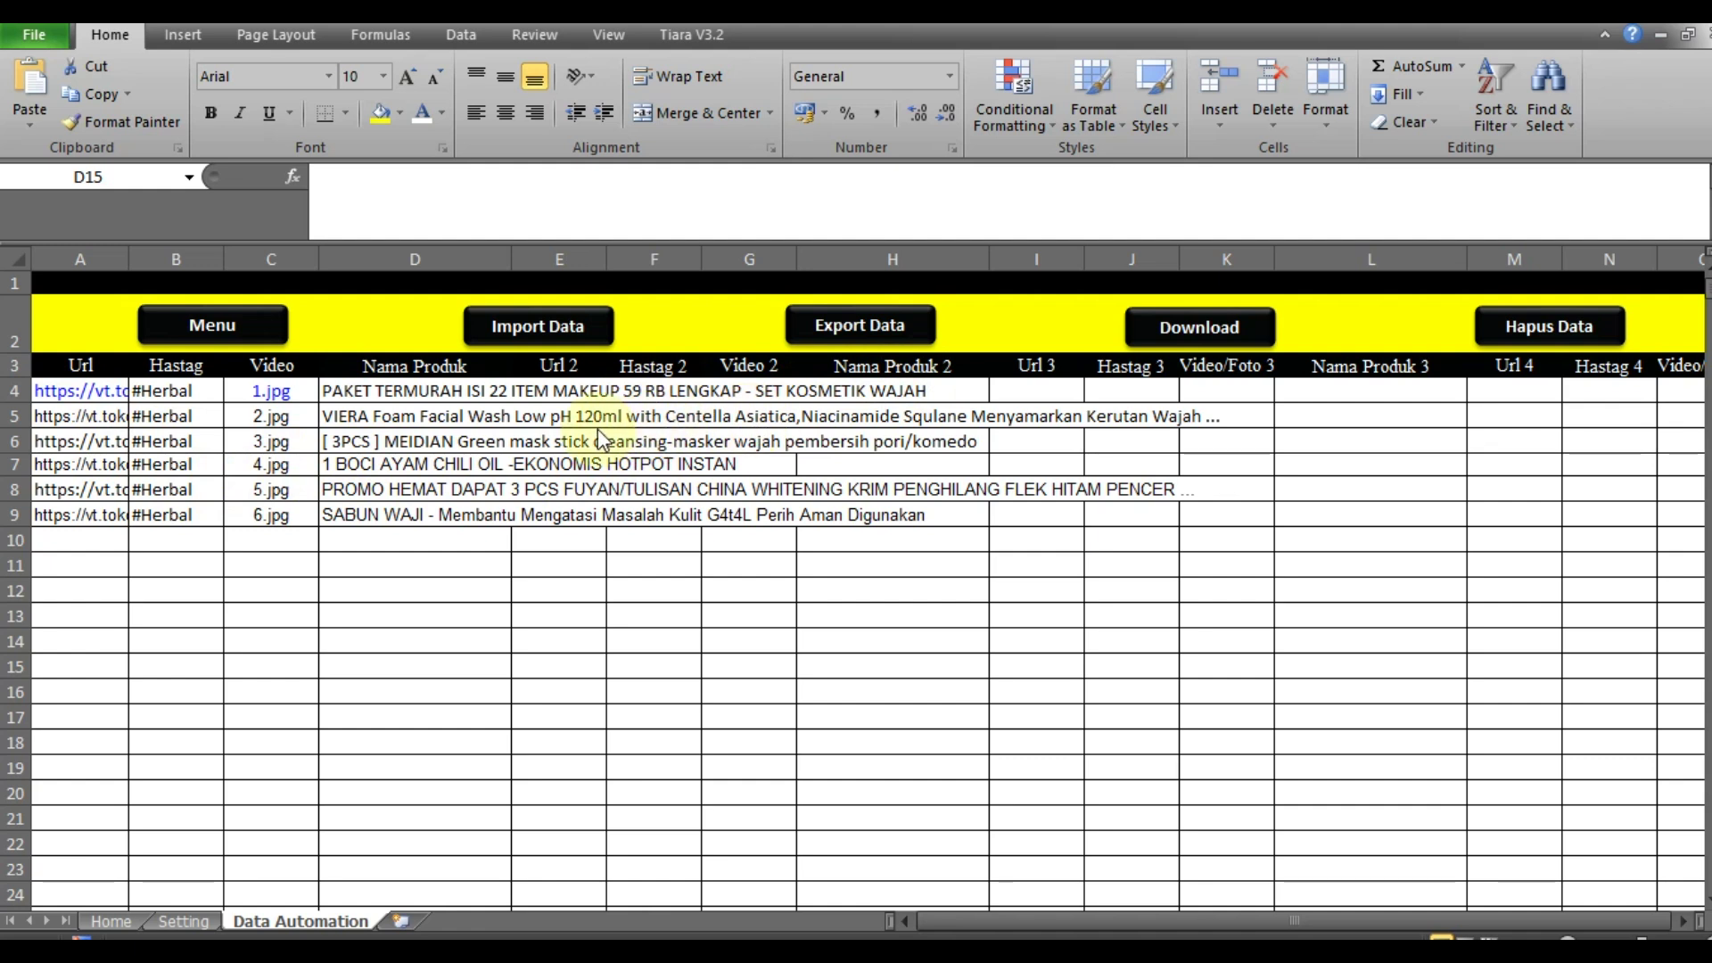
# Step: Copy the product data in A4:D9 into the second account's columns, starting at cell E4
pyautogui.click(114, 399)
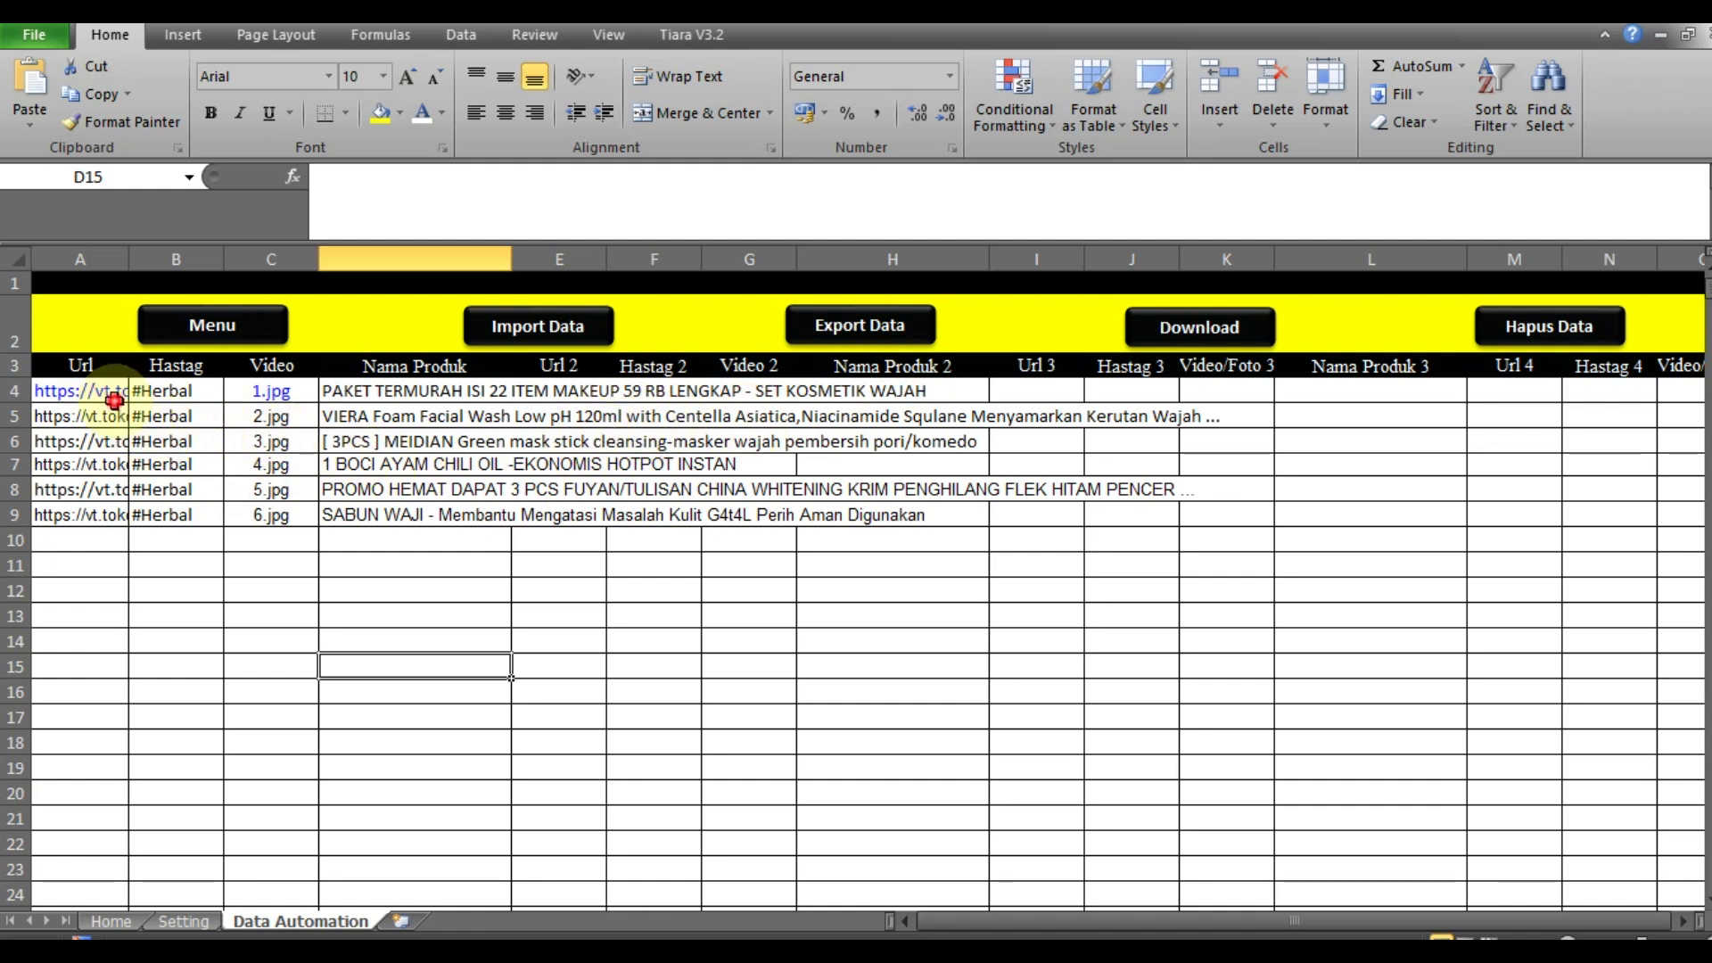
pyautogui.keyDown('shift'); pyautogui.click(440, 521); pyautogui.keyUp('shift')
pyautogui.hotkey('ctrl', 'c')
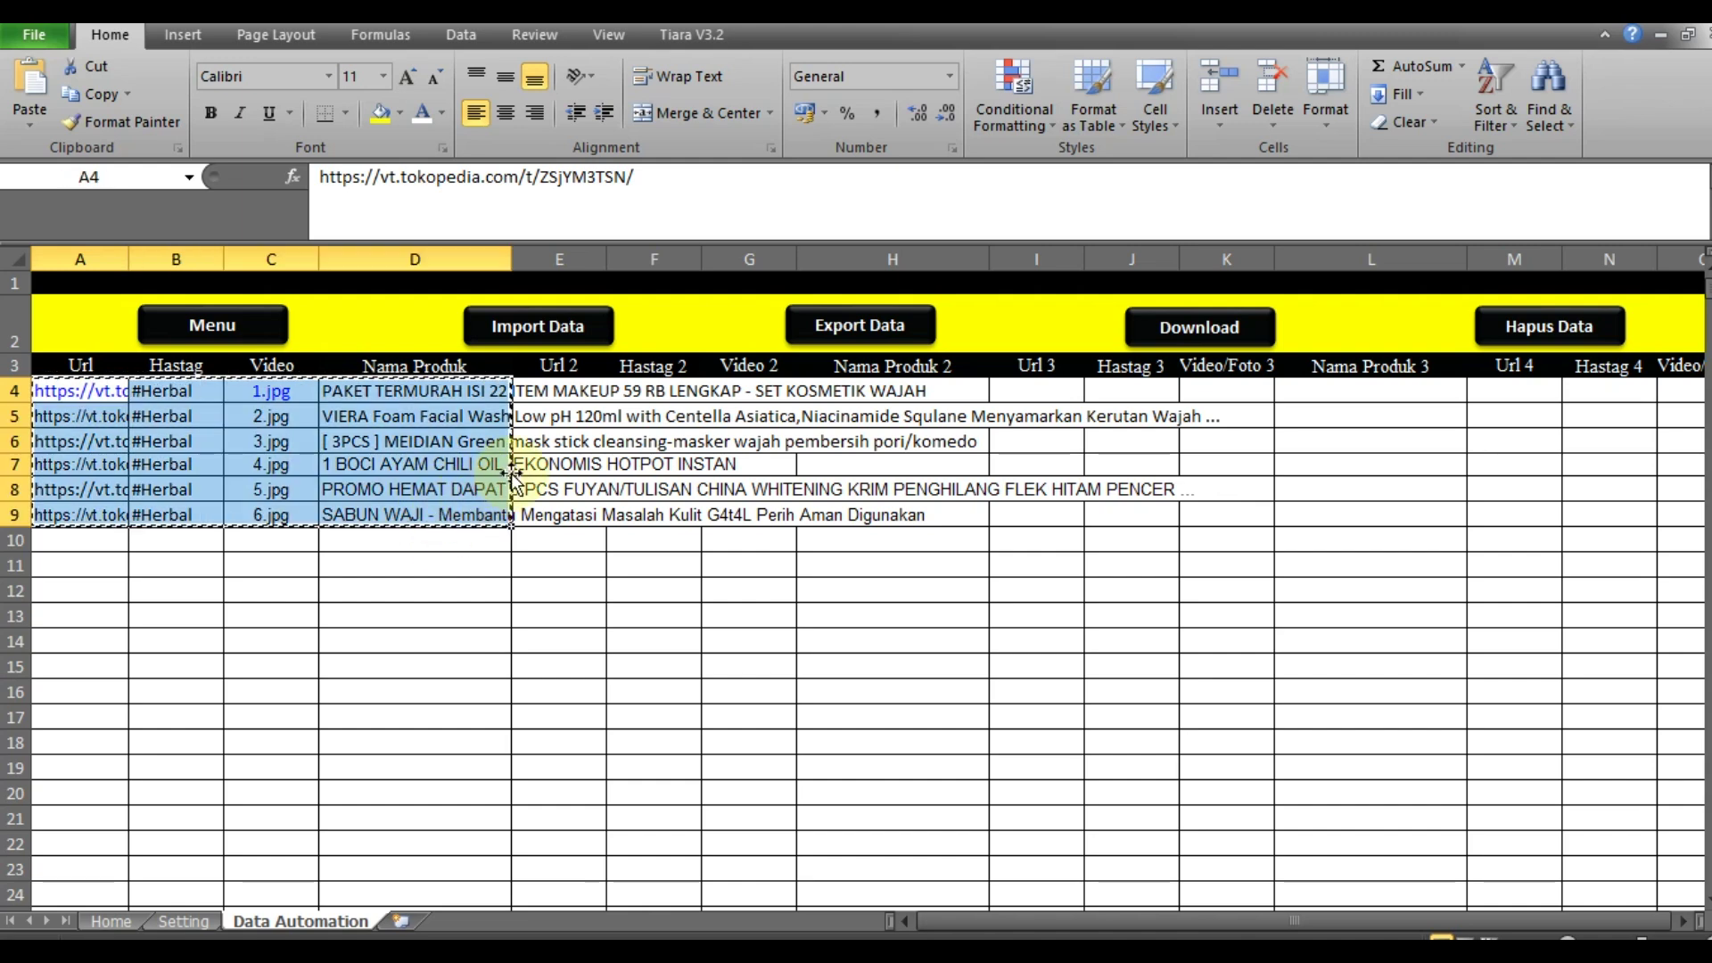
pyautogui.click(545, 398)
pyautogui.hotkey('ctrl', 'v')
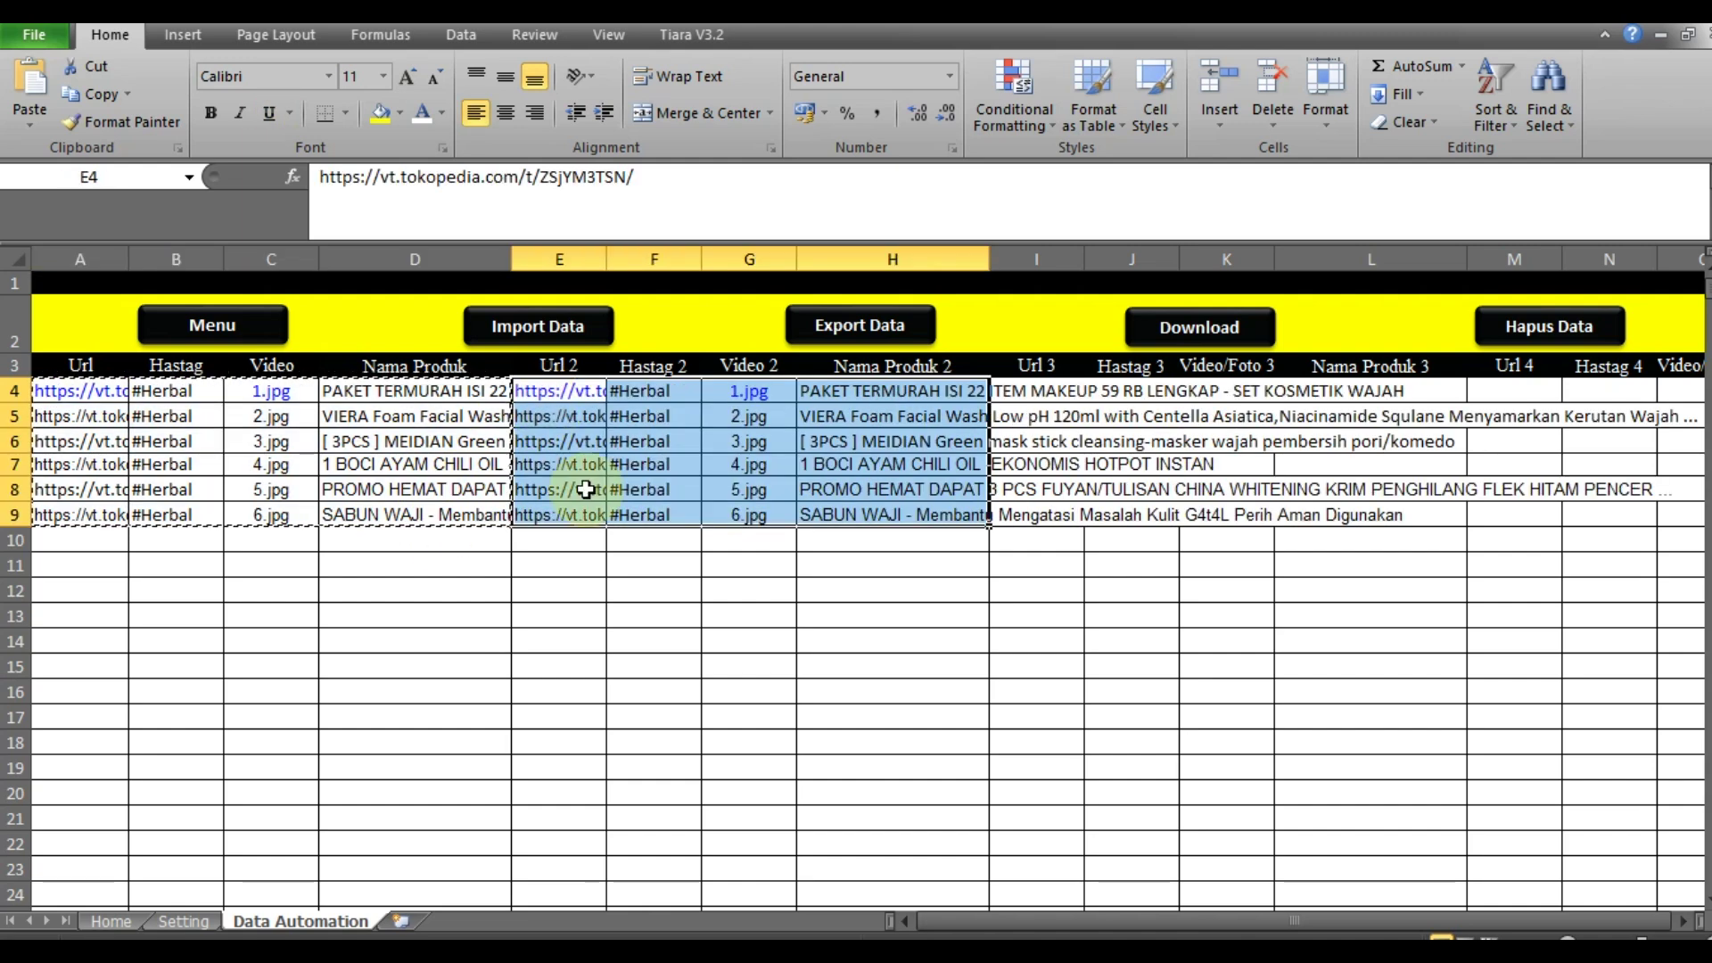
pyautogui.click(639, 581)
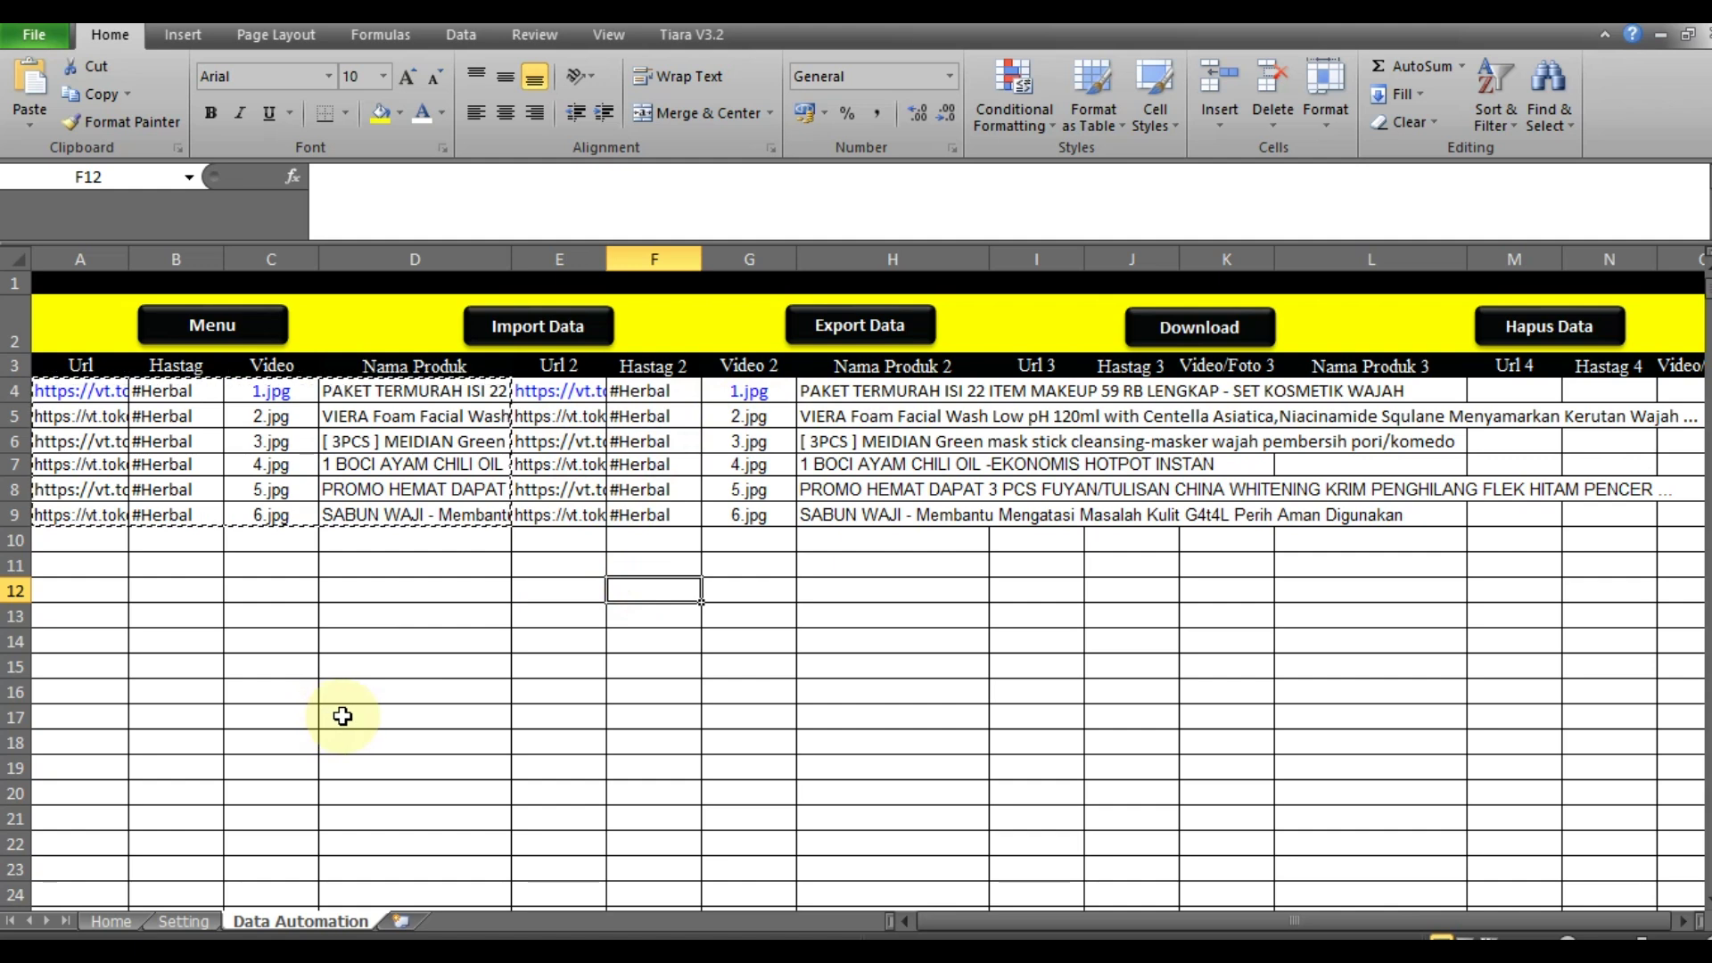
# Step: On the Setting sheet, copy the Path Video / Foto folder path from E2 to E3 for the second account
pyautogui.click(186, 921)
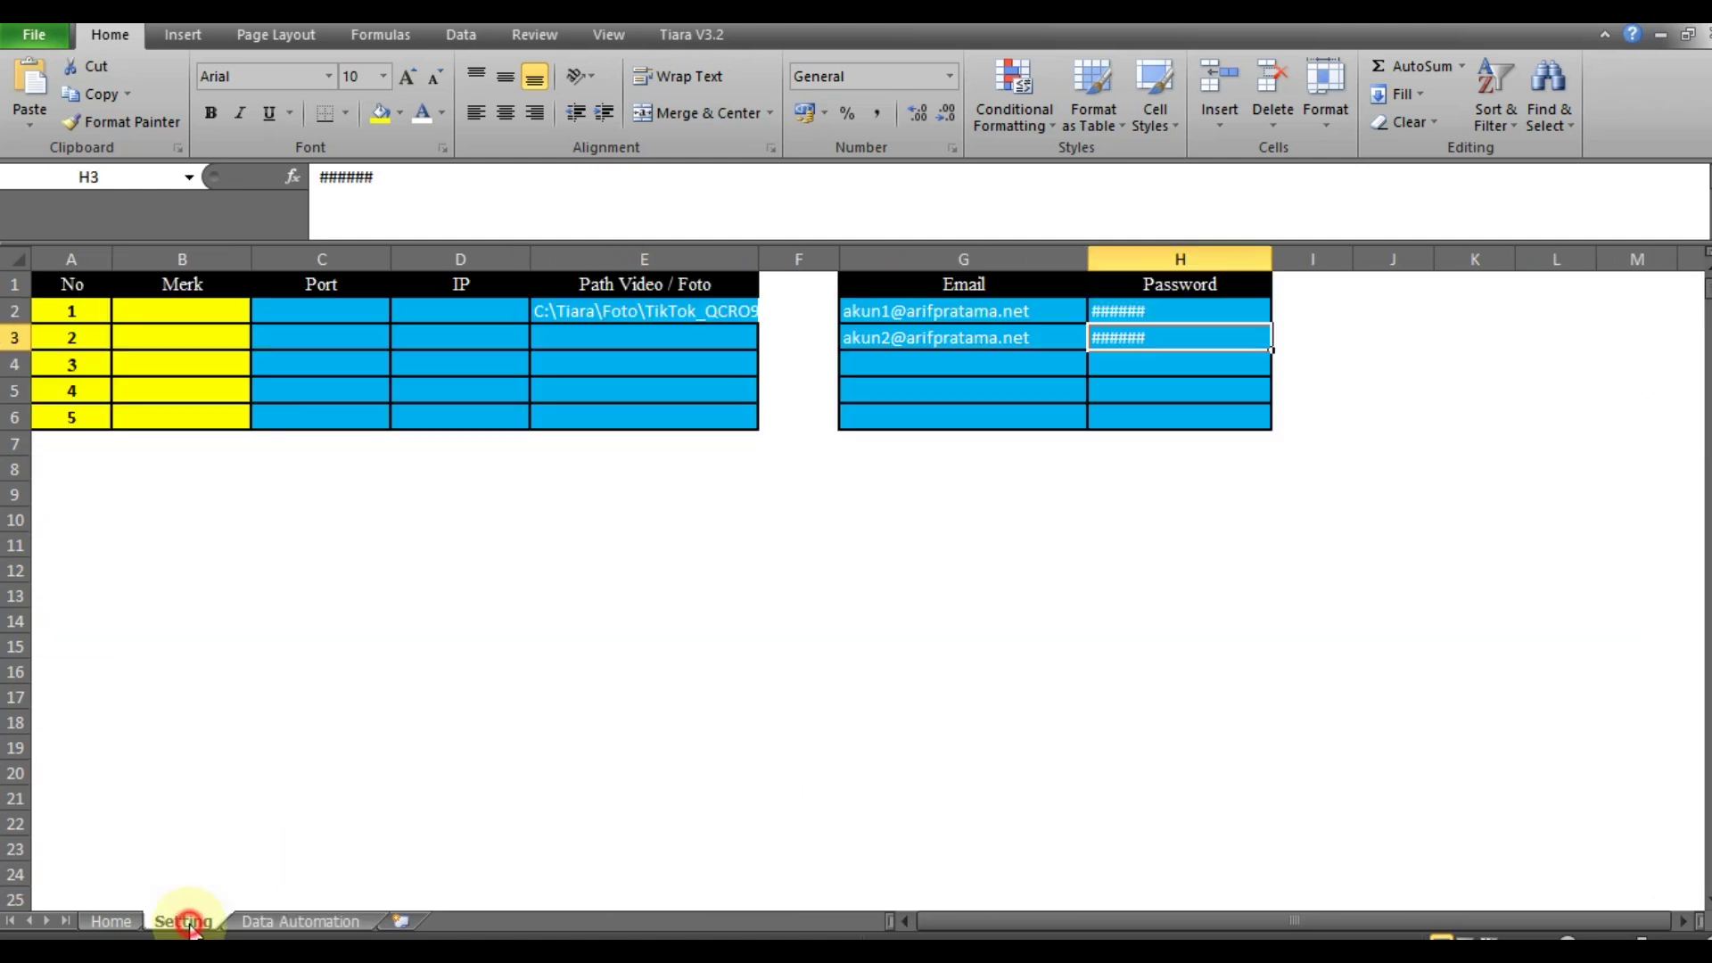
pyautogui.click(784, 672)
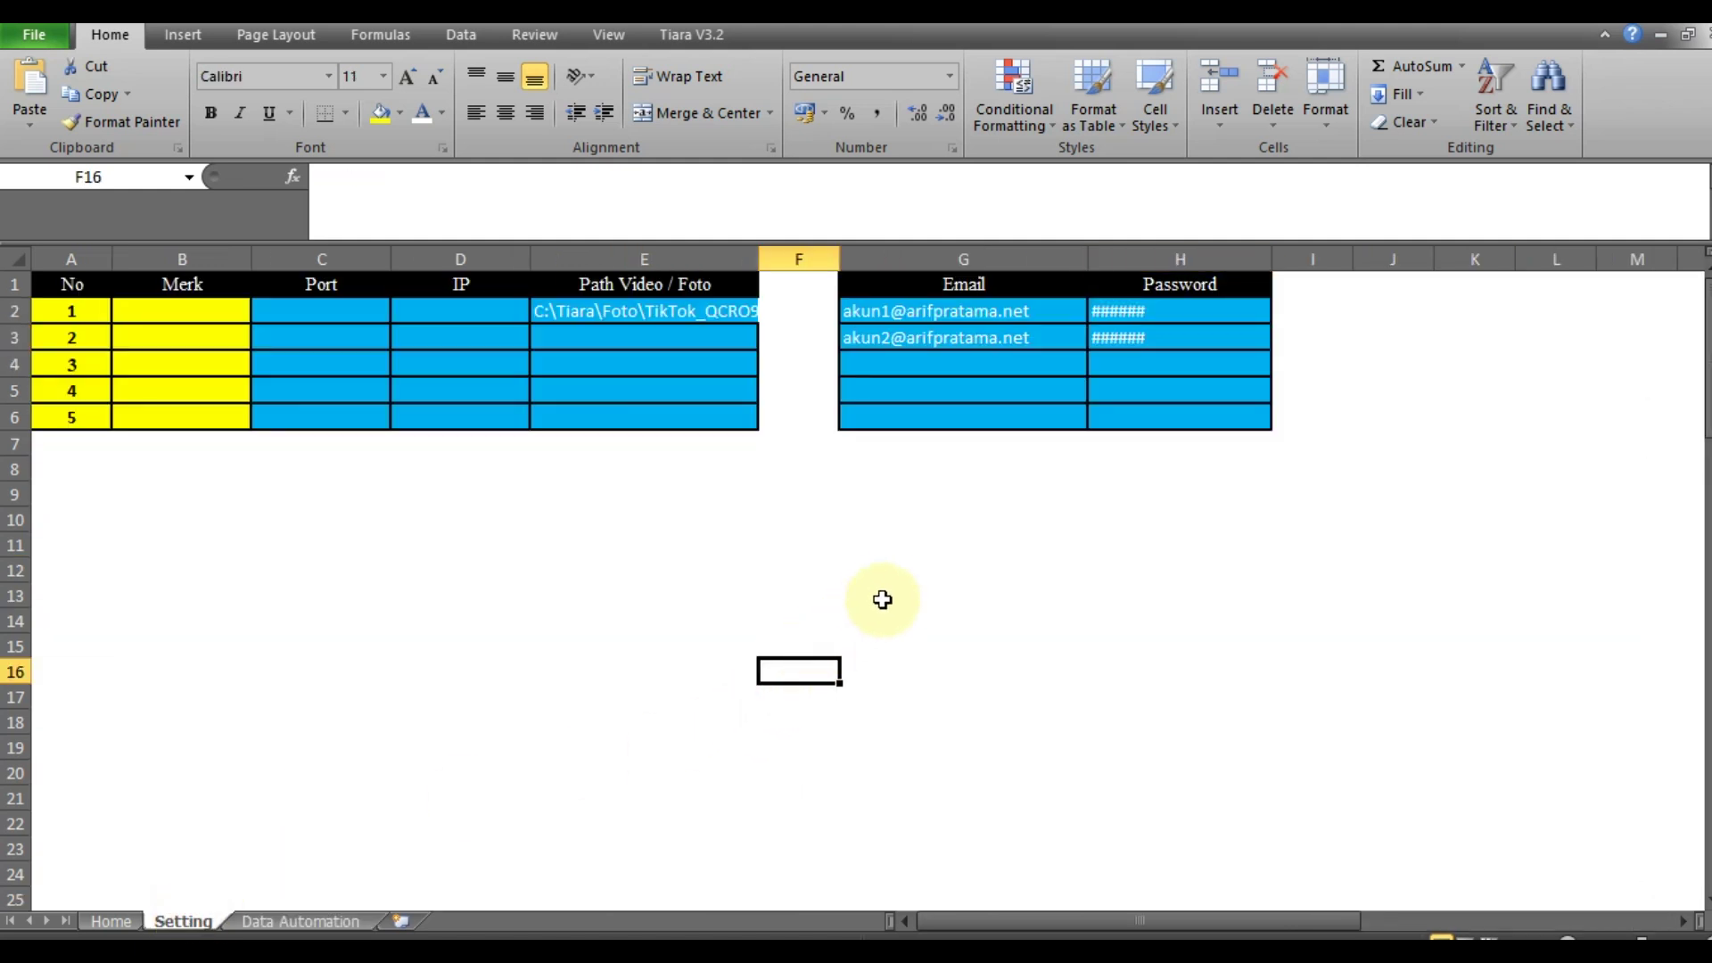
pyautogui.click(707, 312)
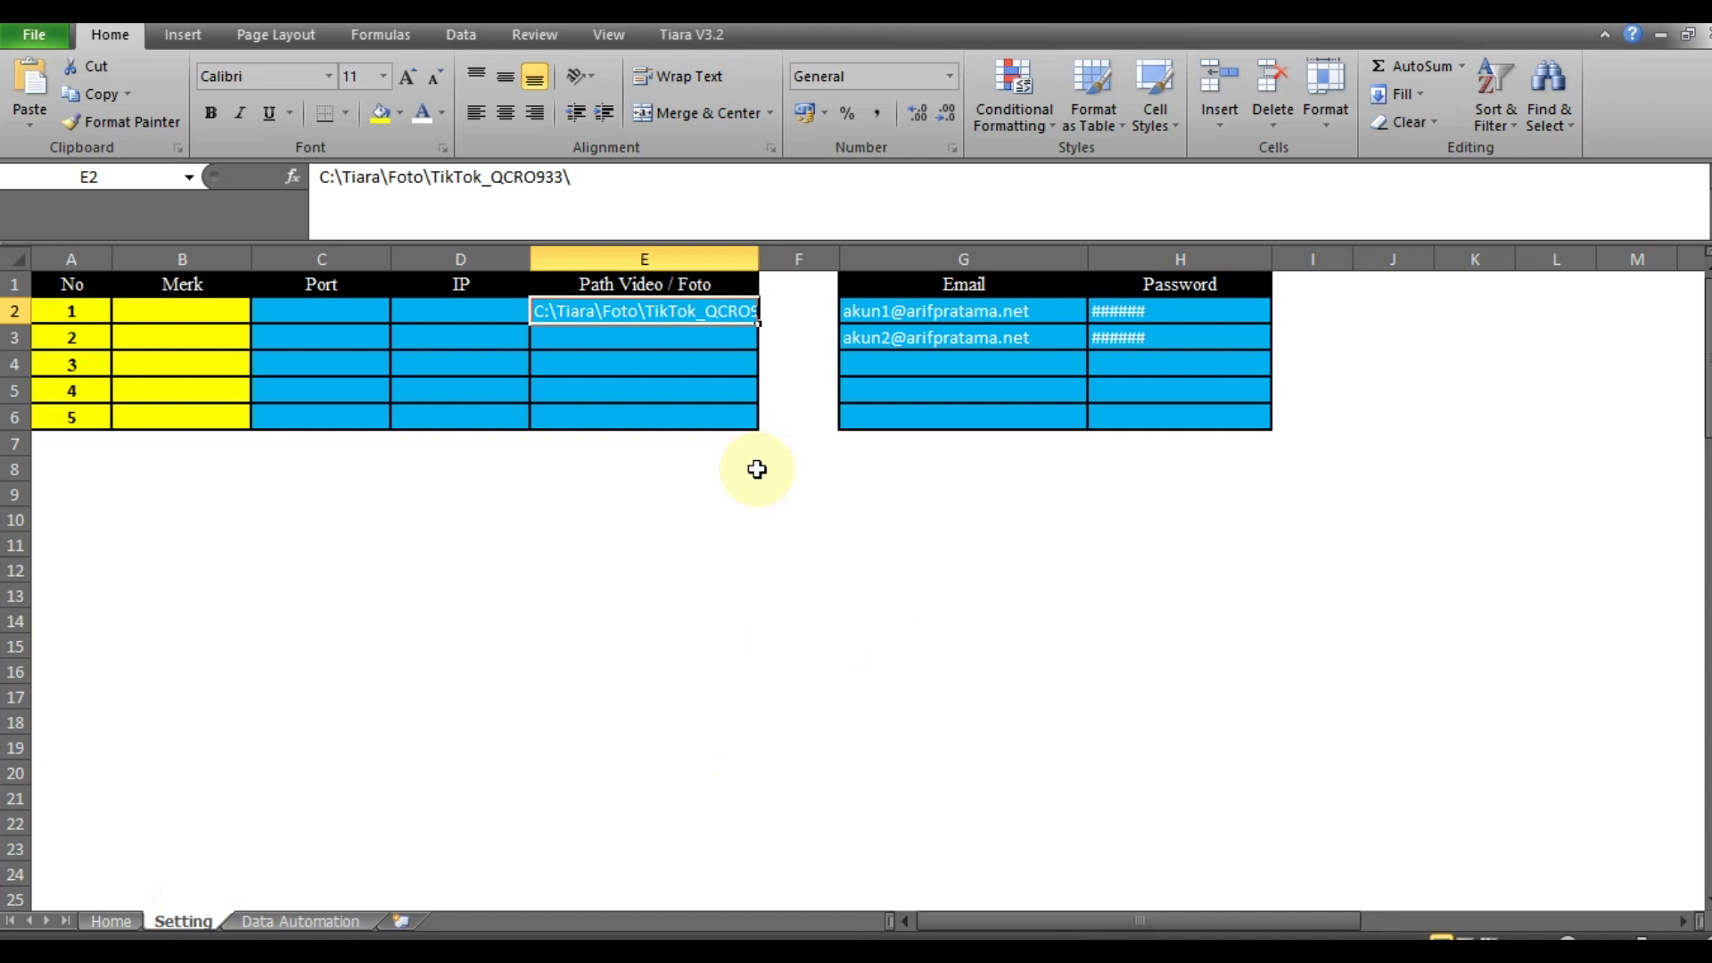
pyautogui.hotkey('ctrl', 'c')
pyautogui.press('Down')
pyautogui.hotkey('ctrl', 'v')
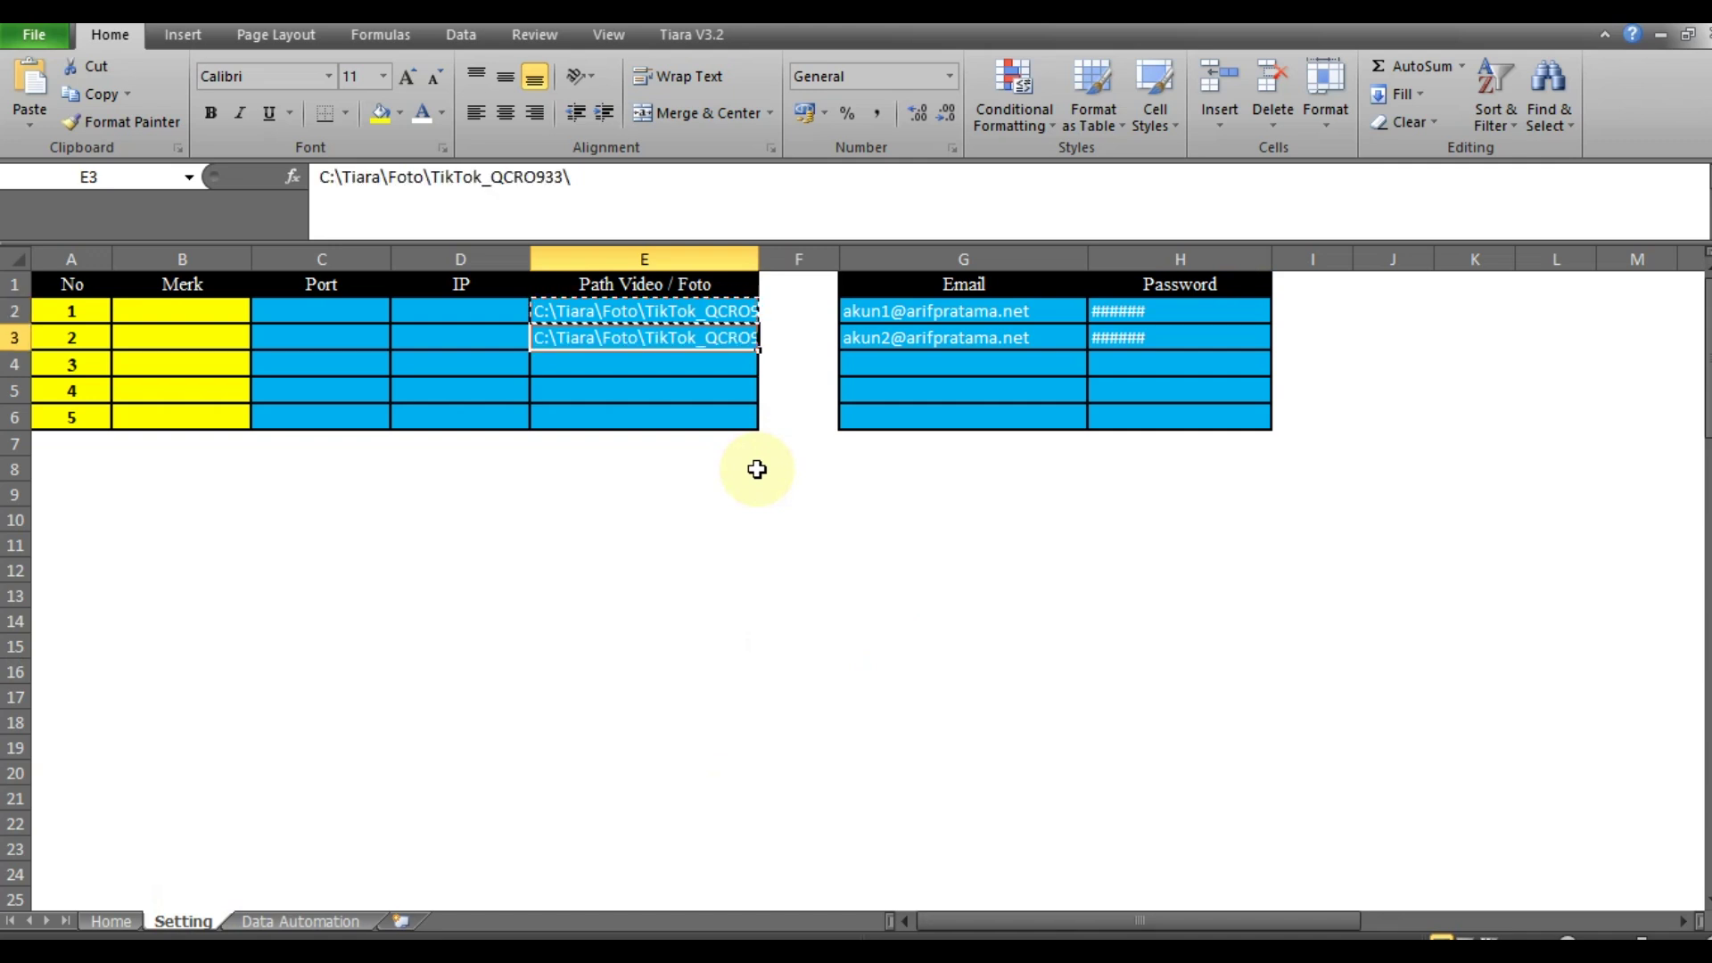
pyautogui.click(873, 395)
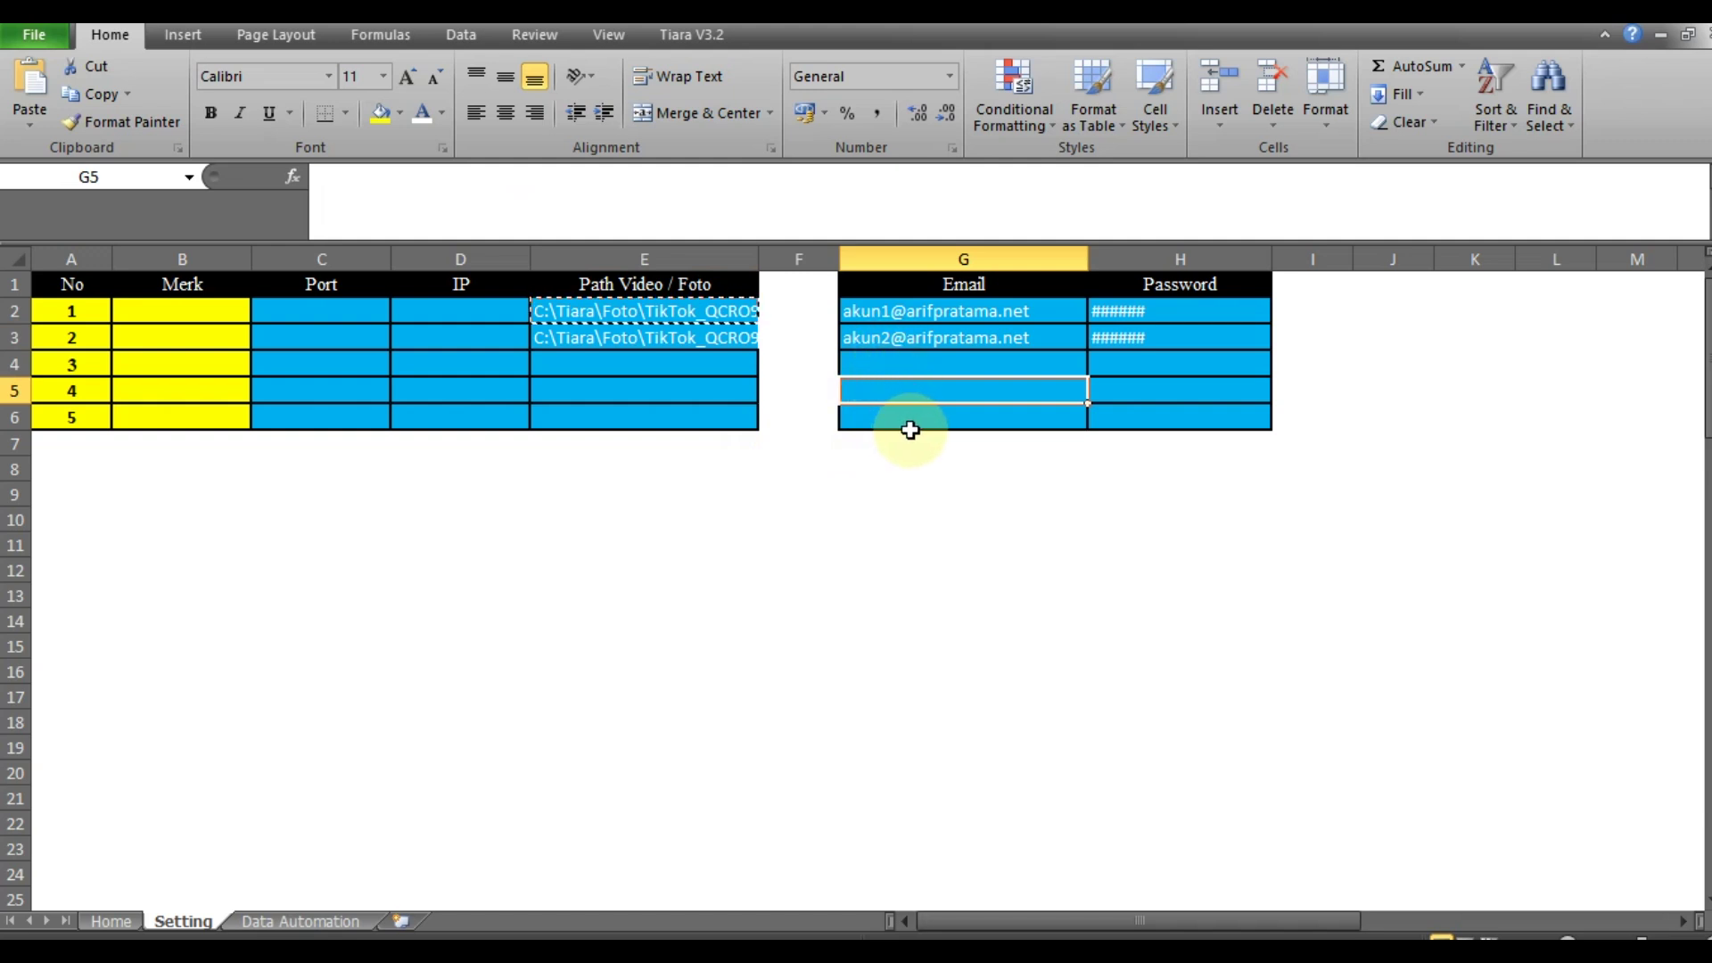
pyautogui.press('Escape')
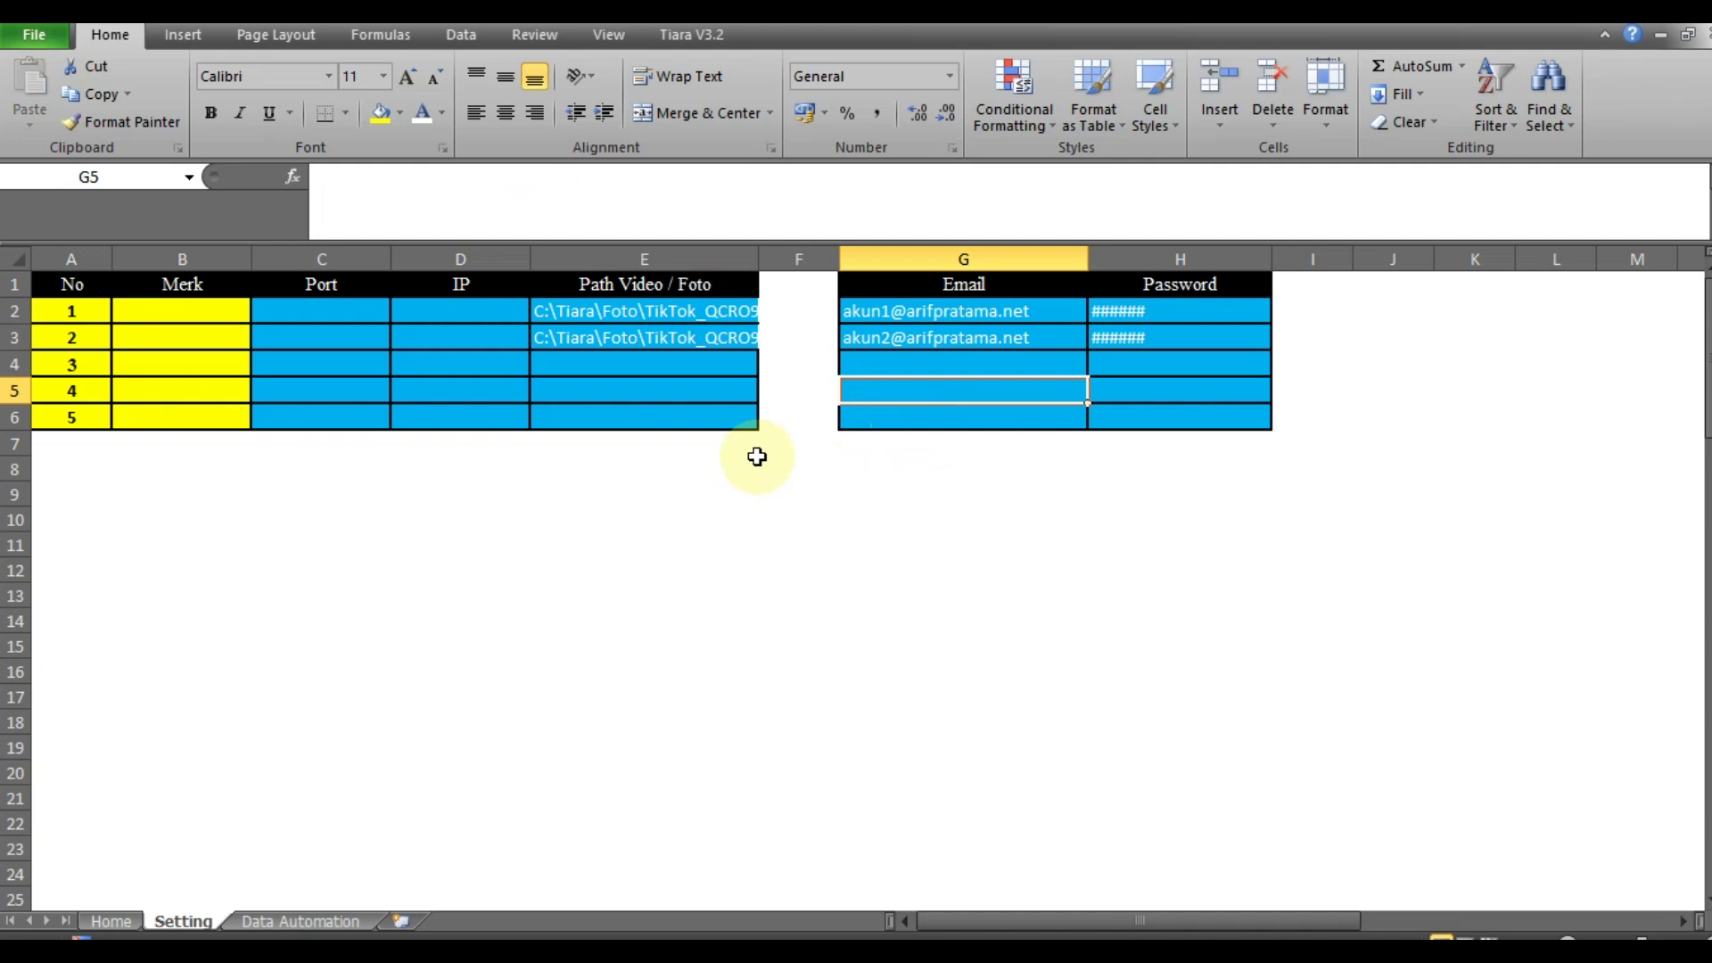
pyautogui.click(720, 314)
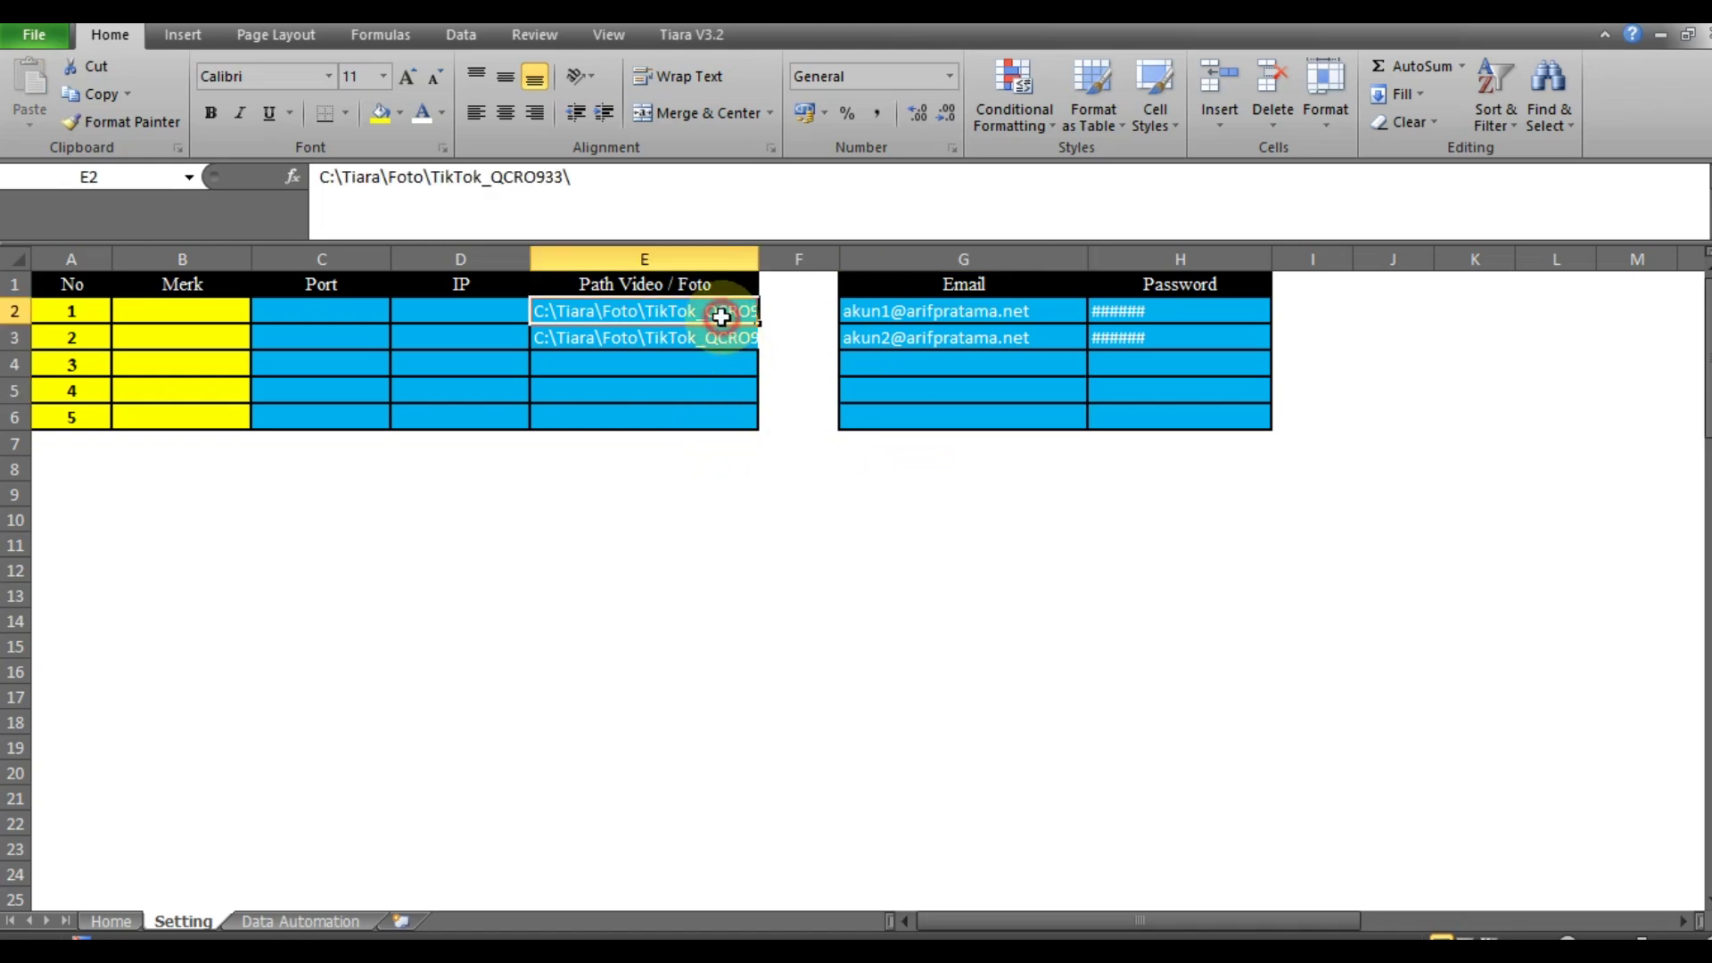
pyautogui.click(611, 344)
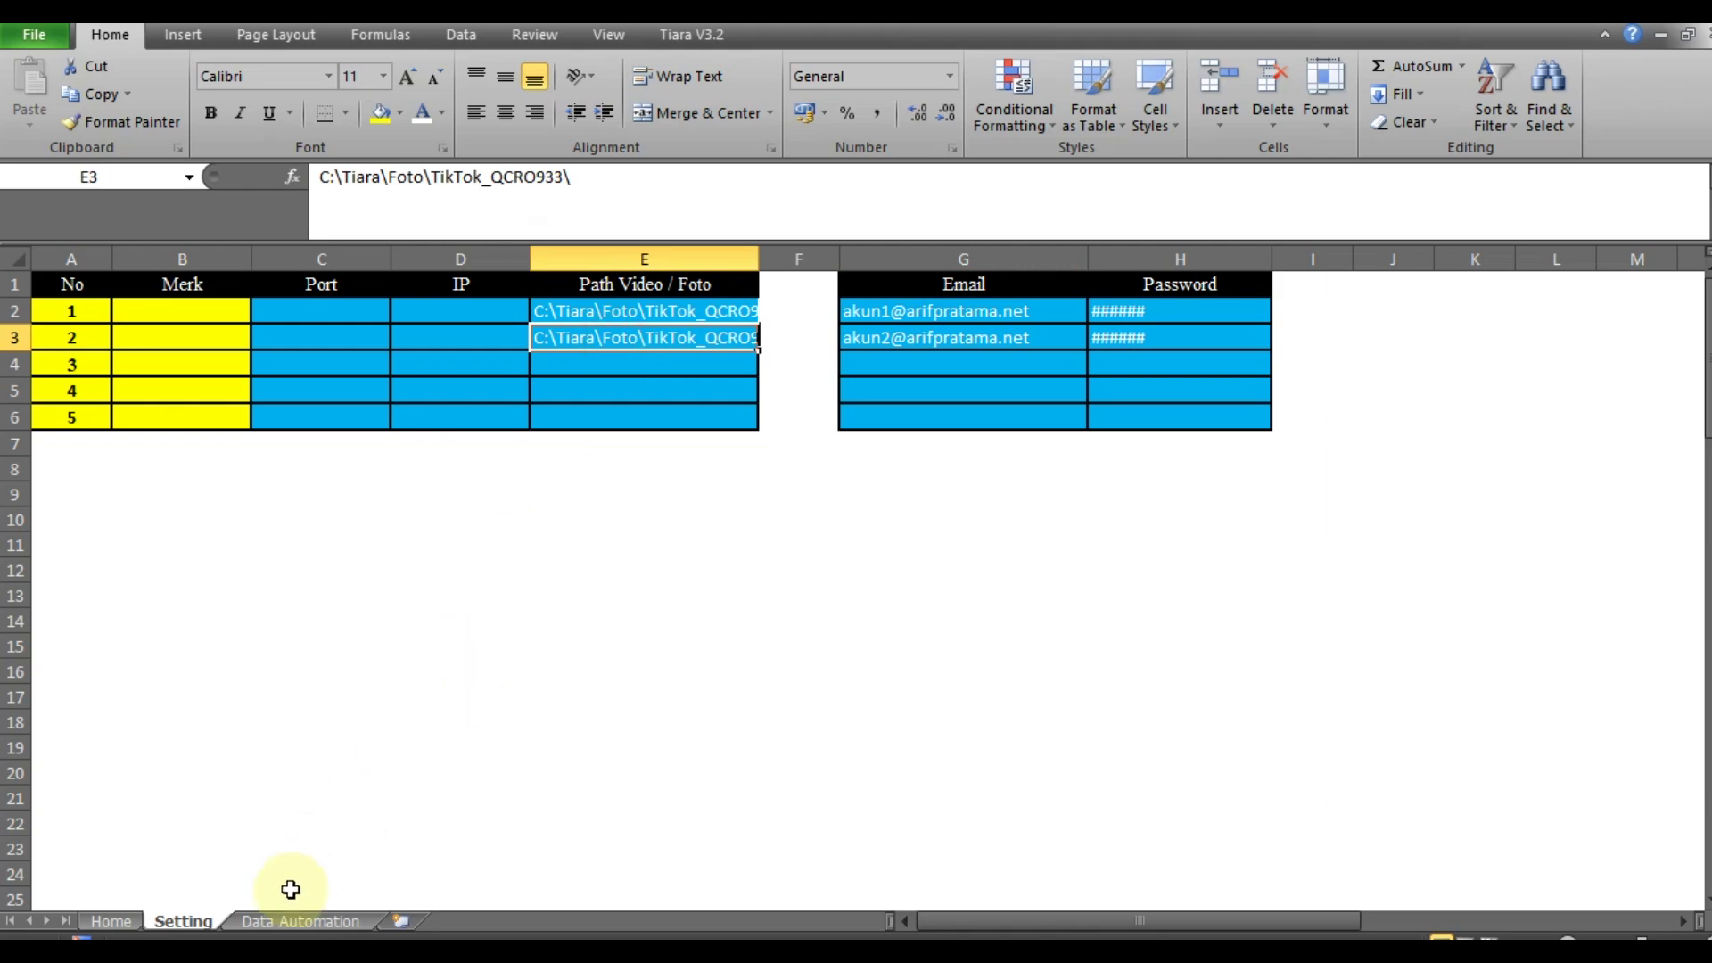
# Step: Return to the Data Automation sheet and launch Tiara's Share Link posting with target 1, Pinterest
pyautogui.click(297, 921)
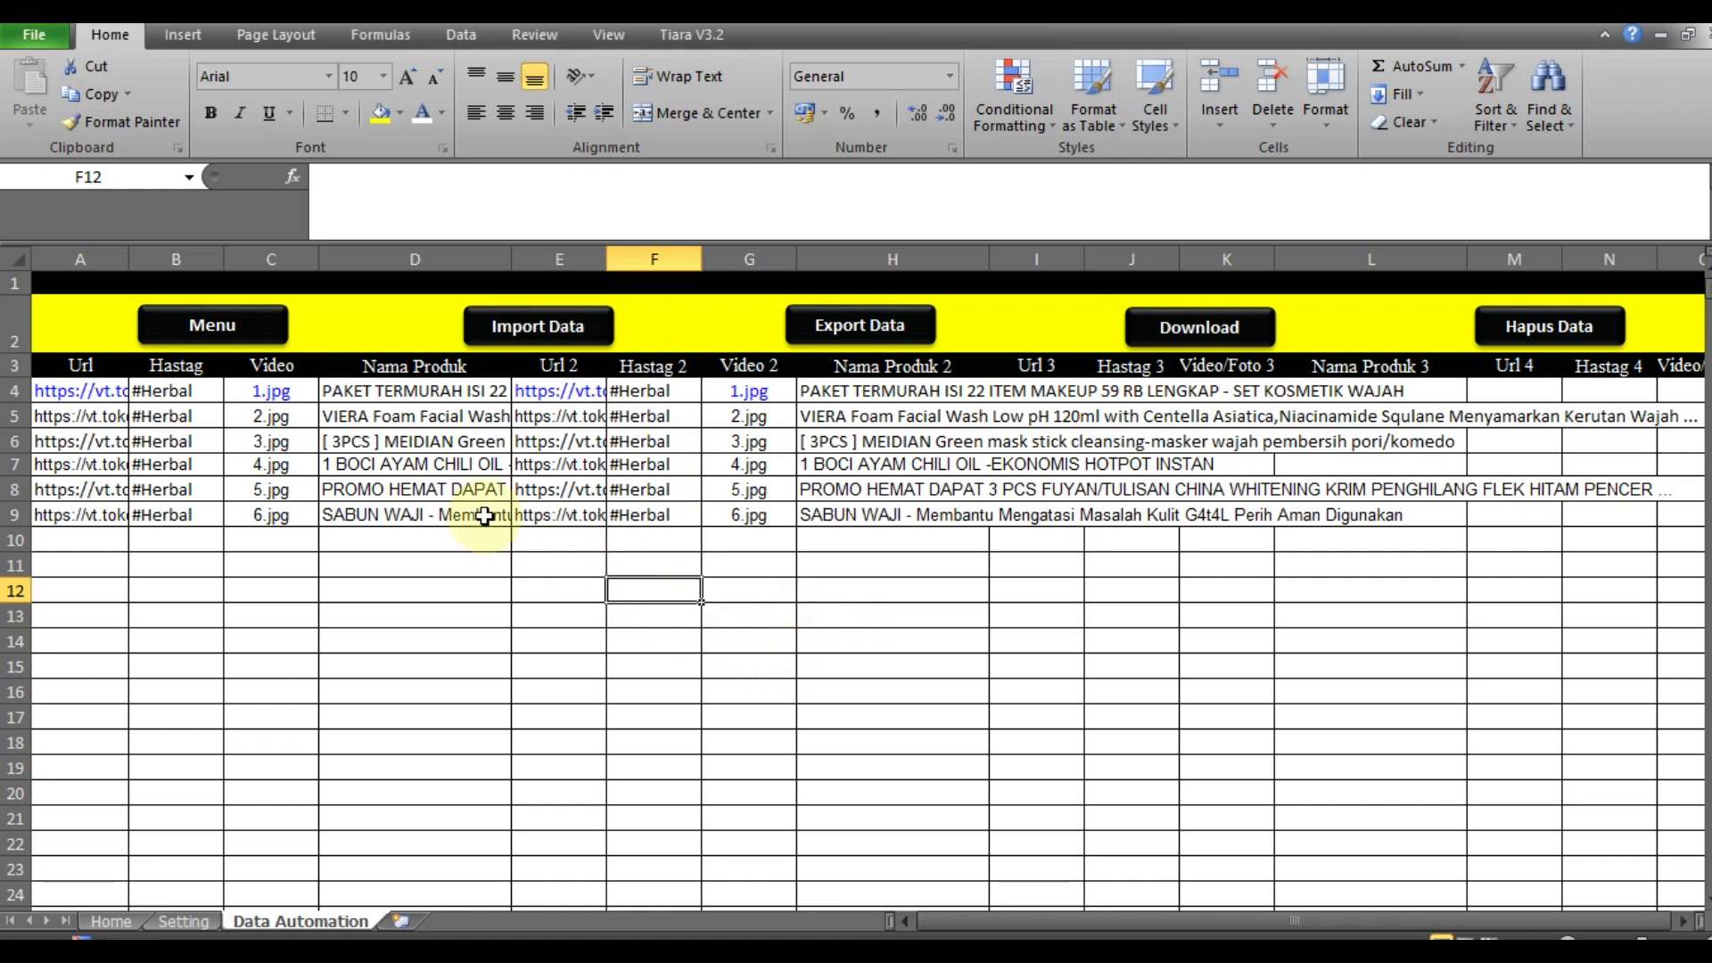
pyautogui.click(270, 331)
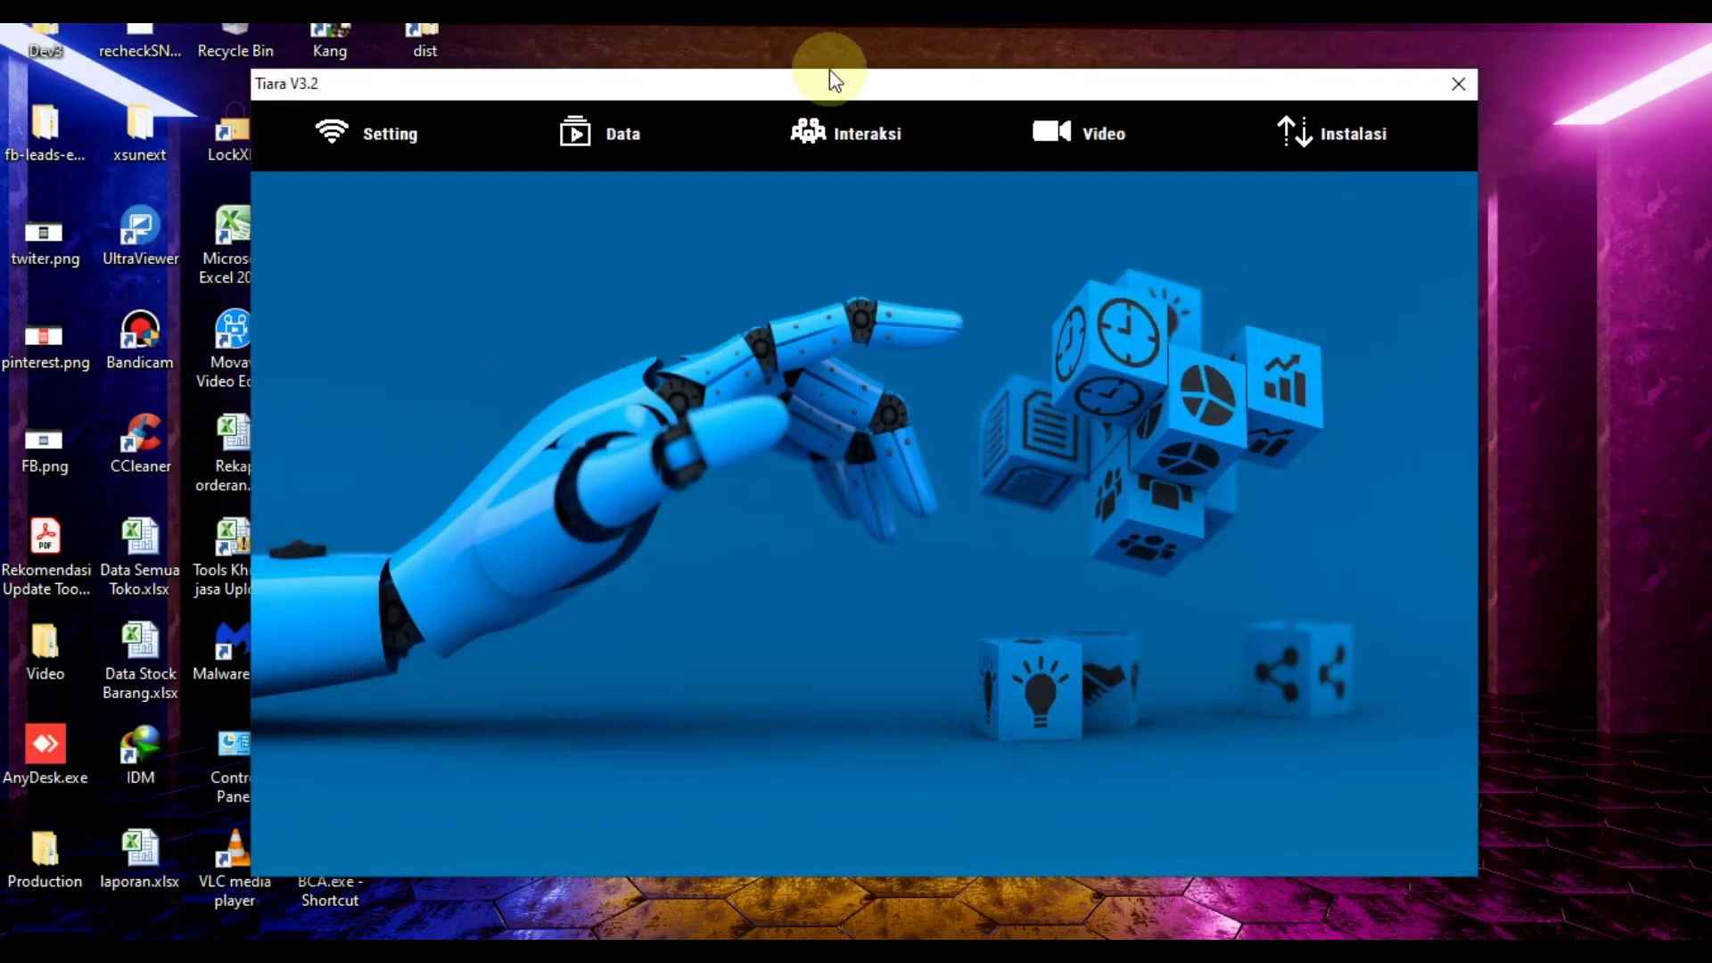
pyautogui.moveTo(829, 80); pyautogui.dragTo(762, 98)
pyautogui.click(564, 155)
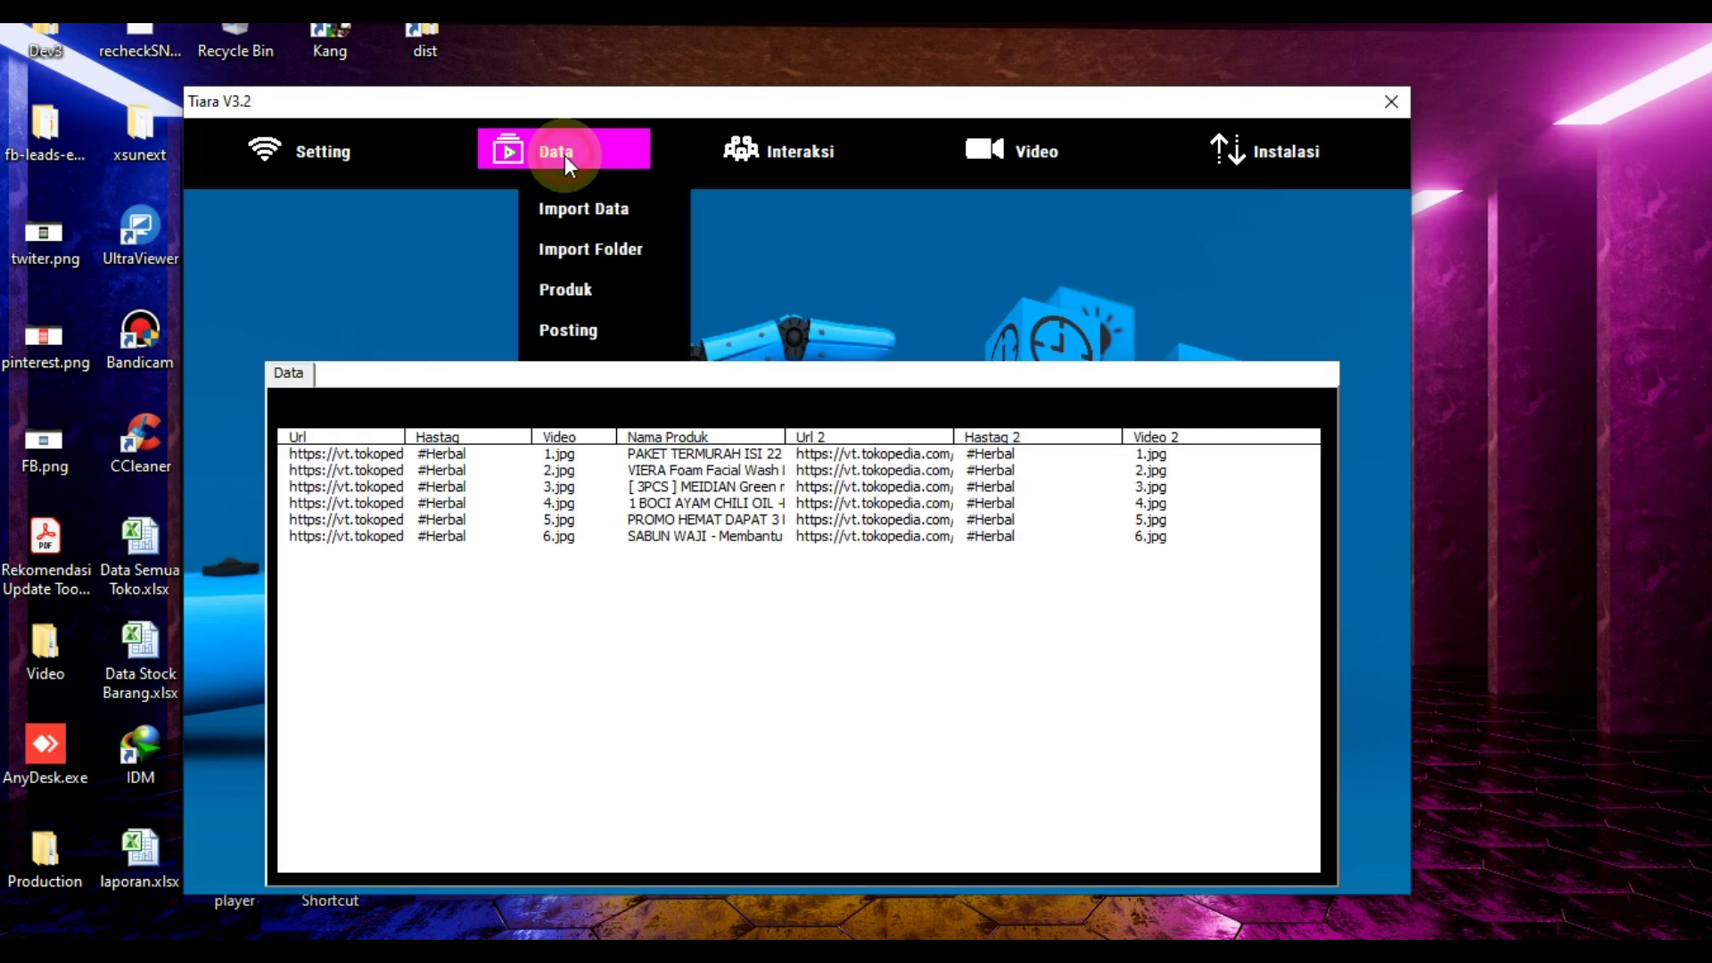
pyautogui.moveTo(603, 328)
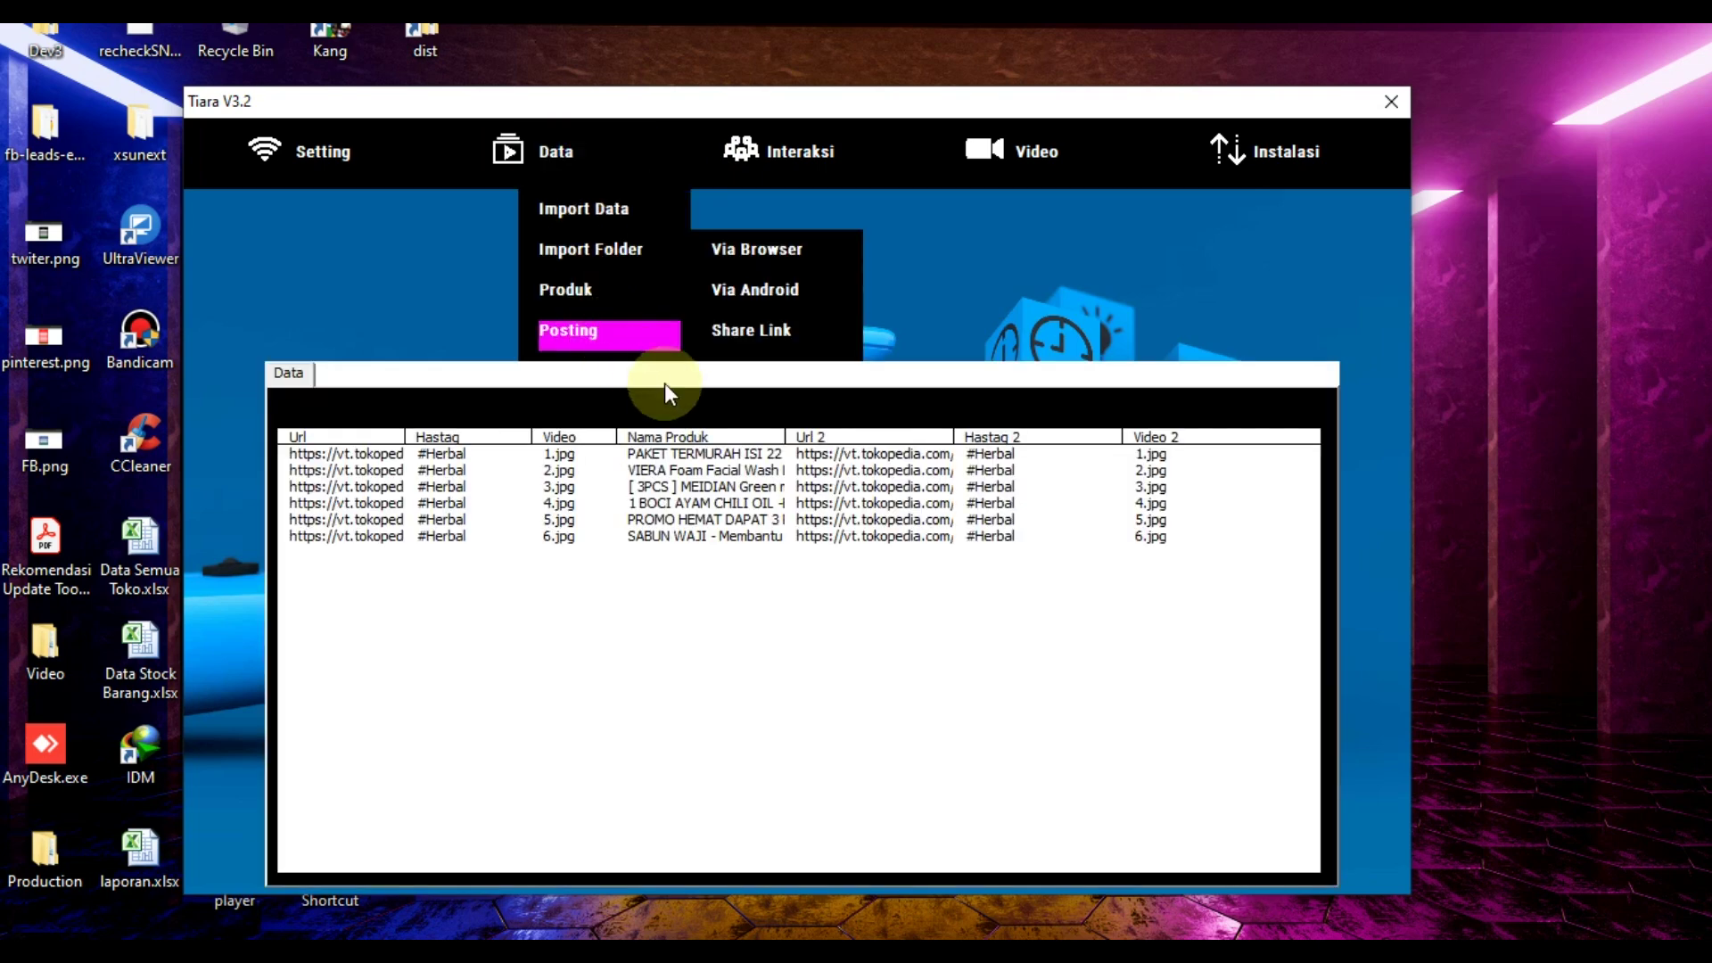
pyautogui.click(765, 356)
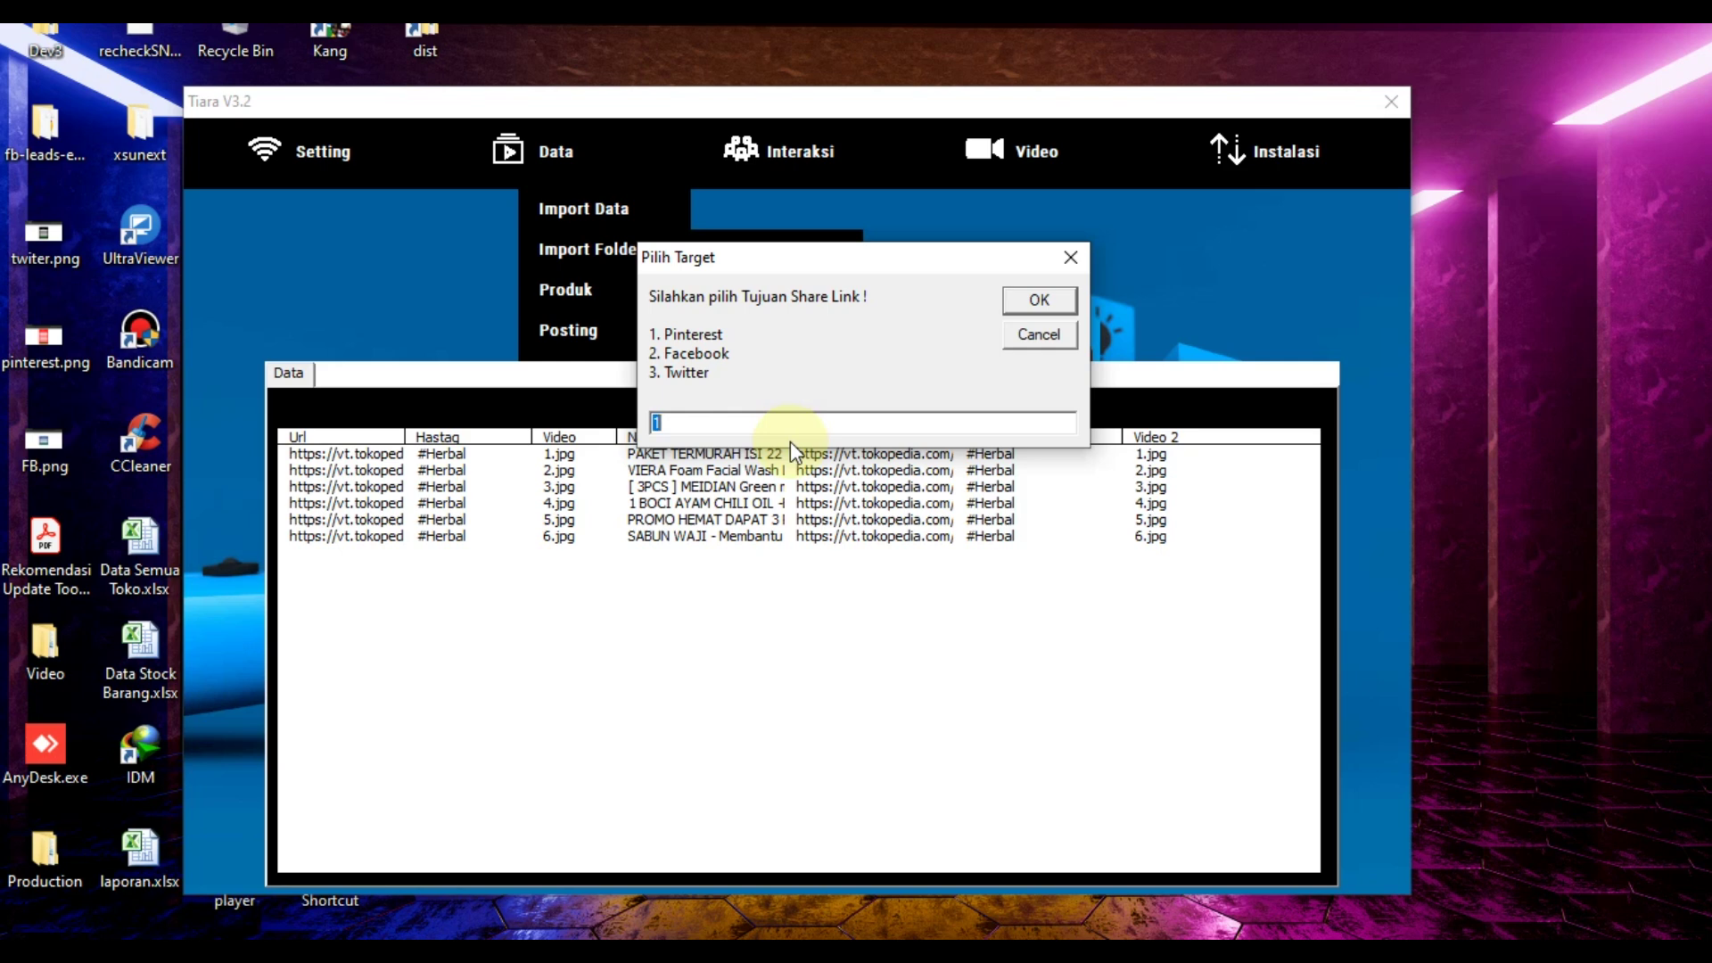
pyautogui.press('Return')
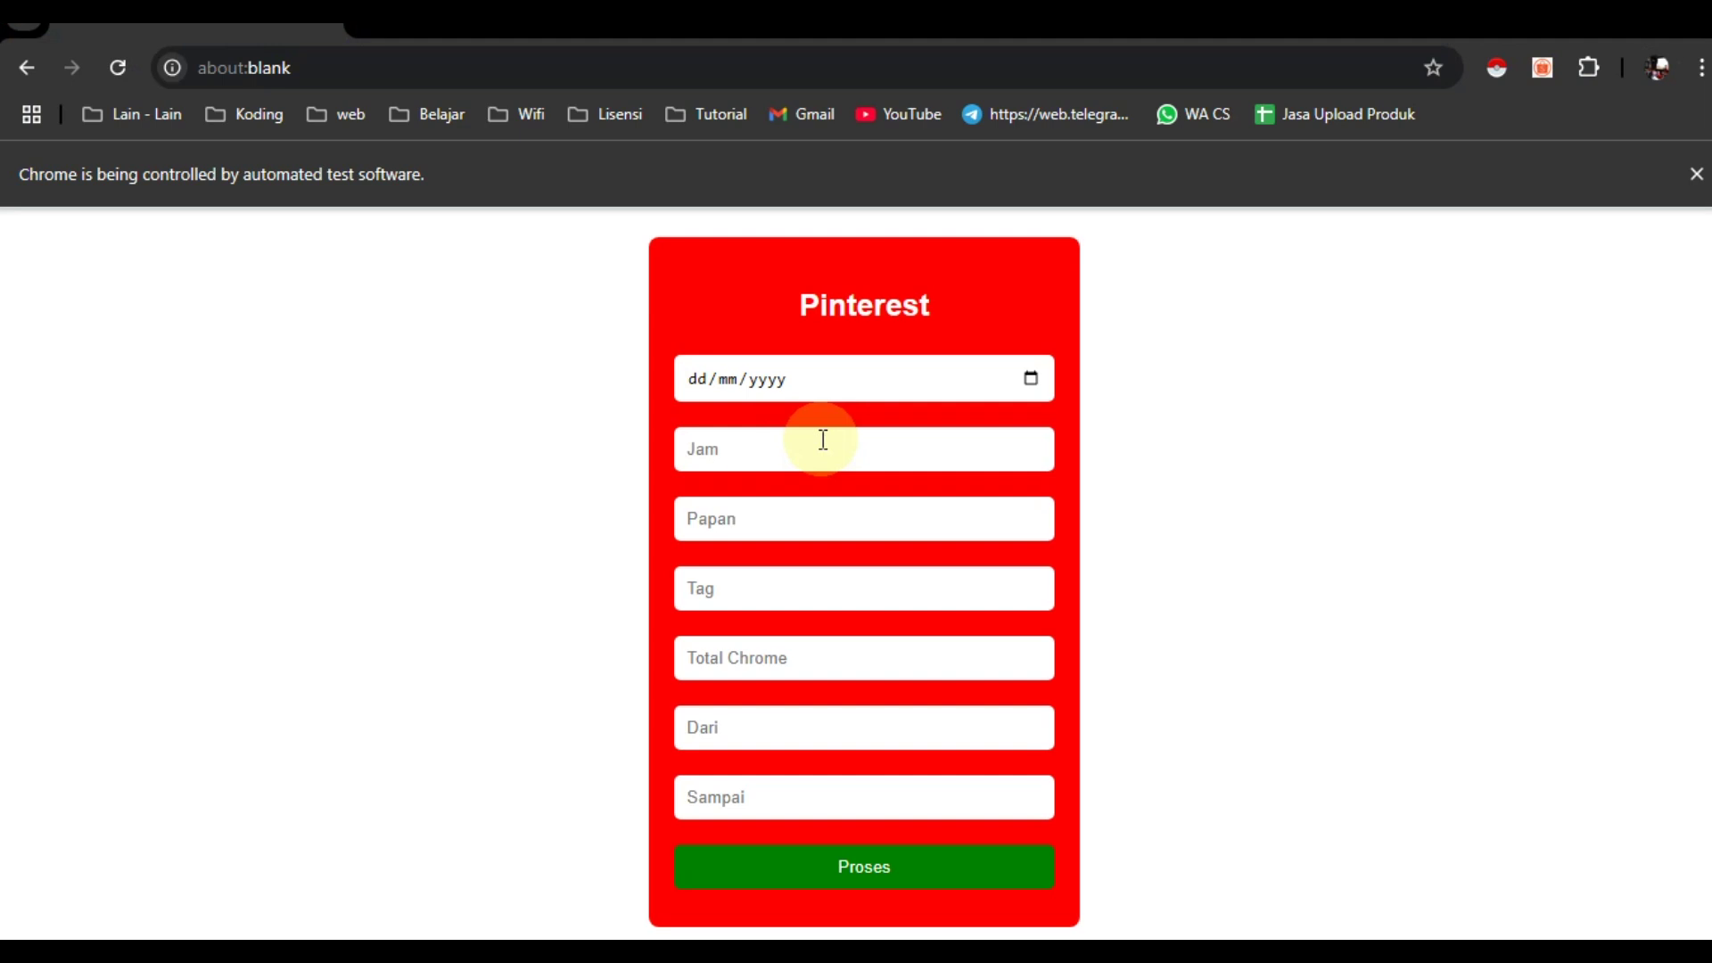
# Step: Set the Pinterest posting date to 31/10/2024 and the Jam value to 03:00 PM,08:00 PM
pyautogui.click(1032, 381)
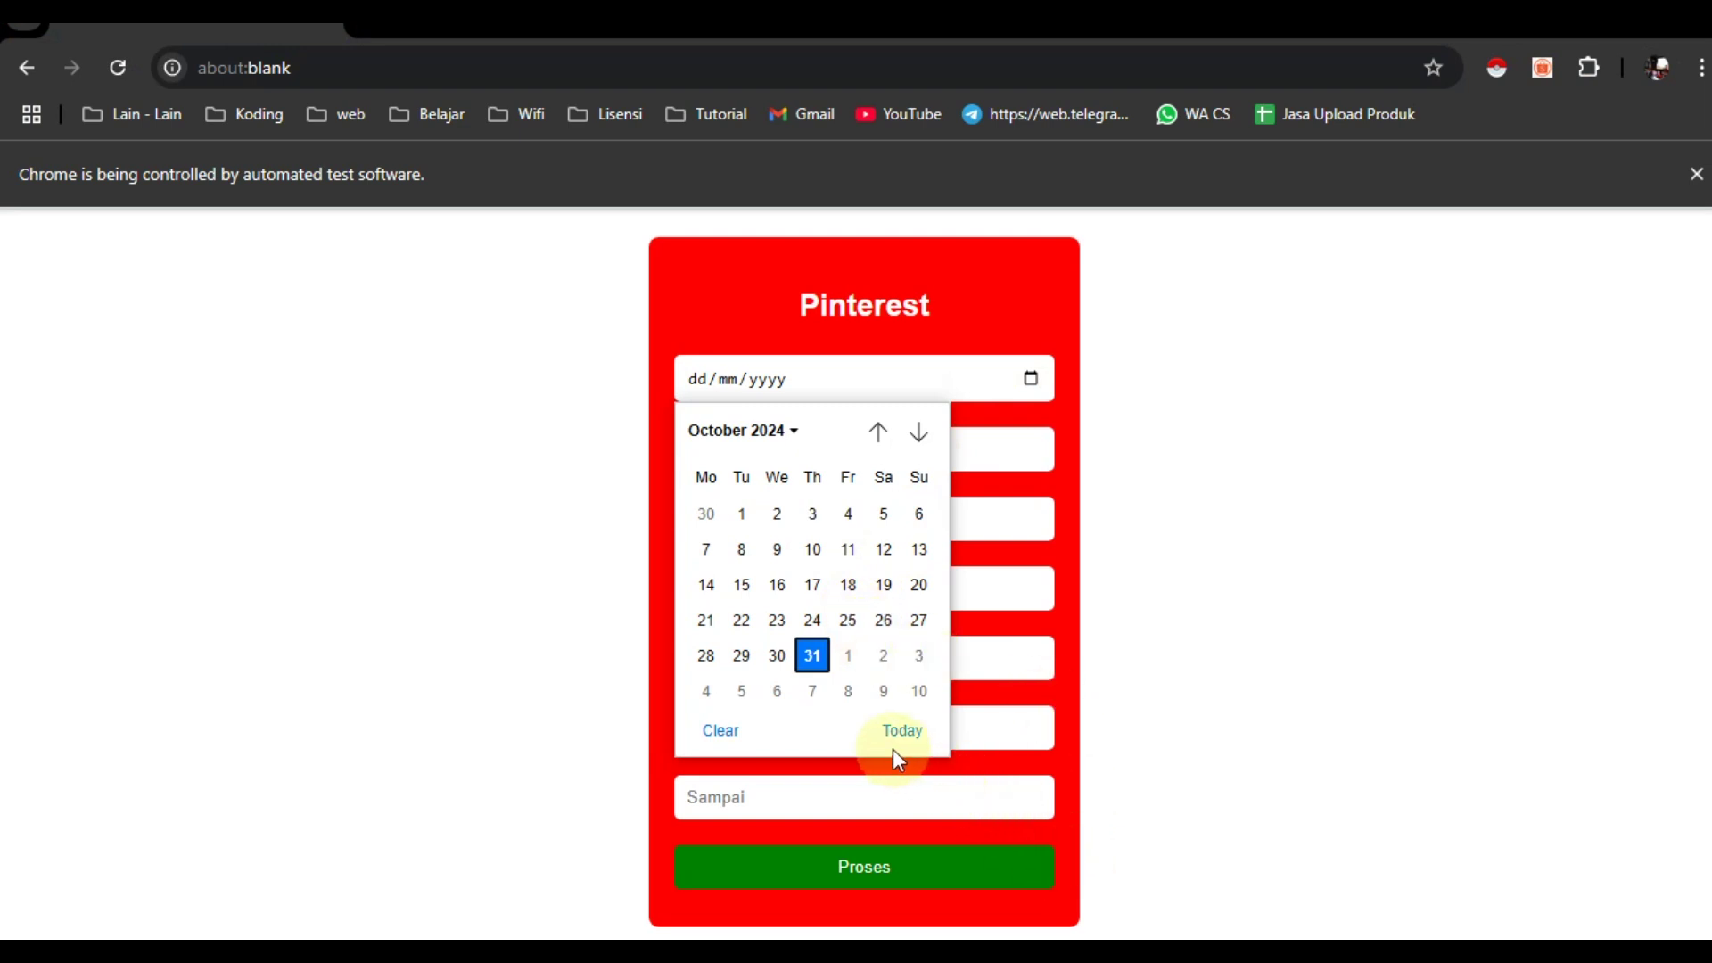
pyautogui.click(812, 657)
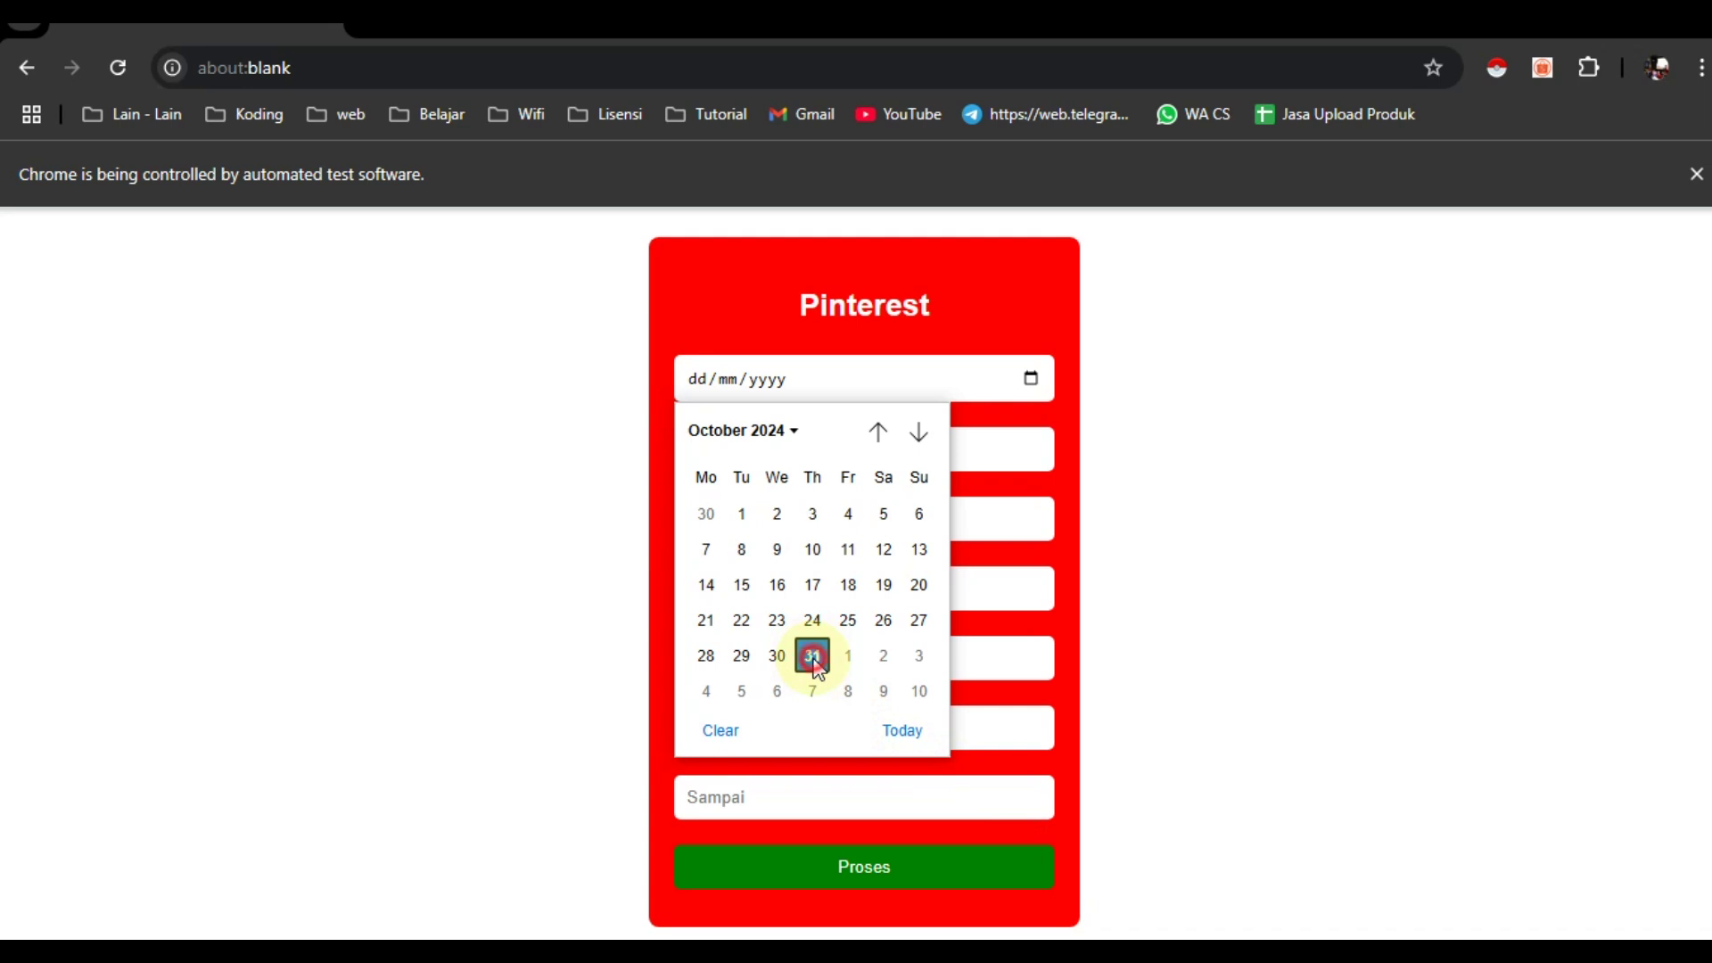
pyautogui.click(746, 459)
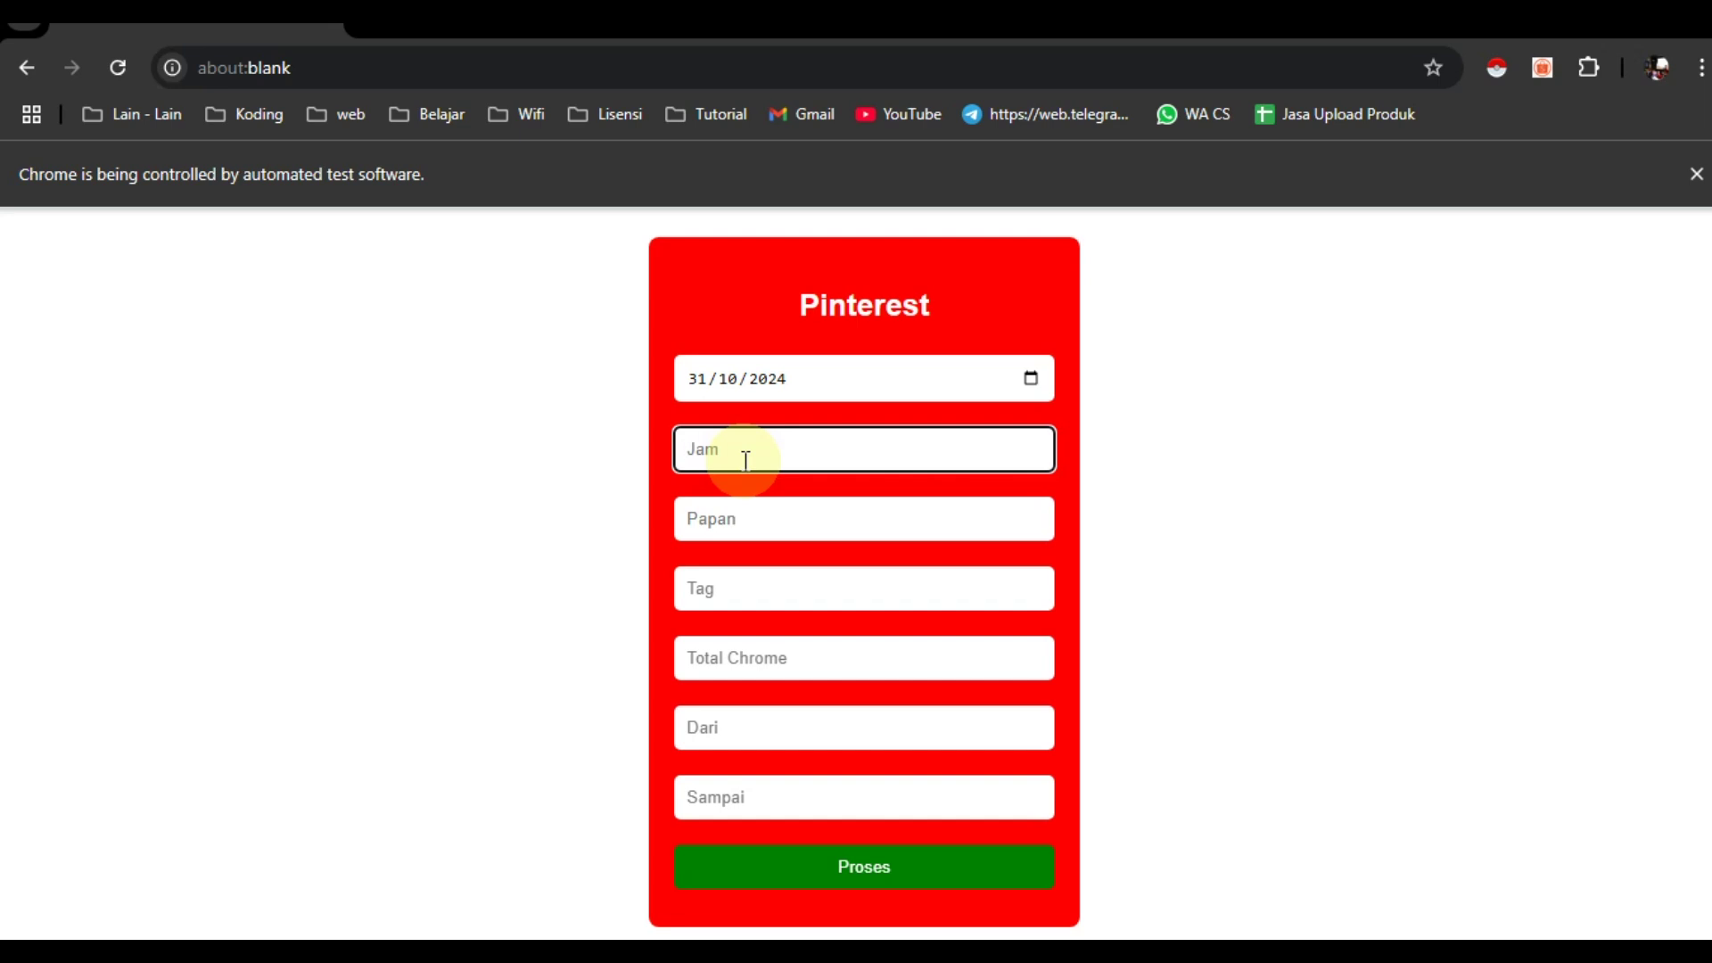
pyautogui.write('03')
pyautogui.write(':00')
pyautogui.write(' PM')
pyautogui.write('08')
pyautogui.write(':100')
pyautogui.press('BackSpace')
pyautogui.press('BackSpace')
pyautogui.press('BackSpace')
pyautogui.write('00 PM')
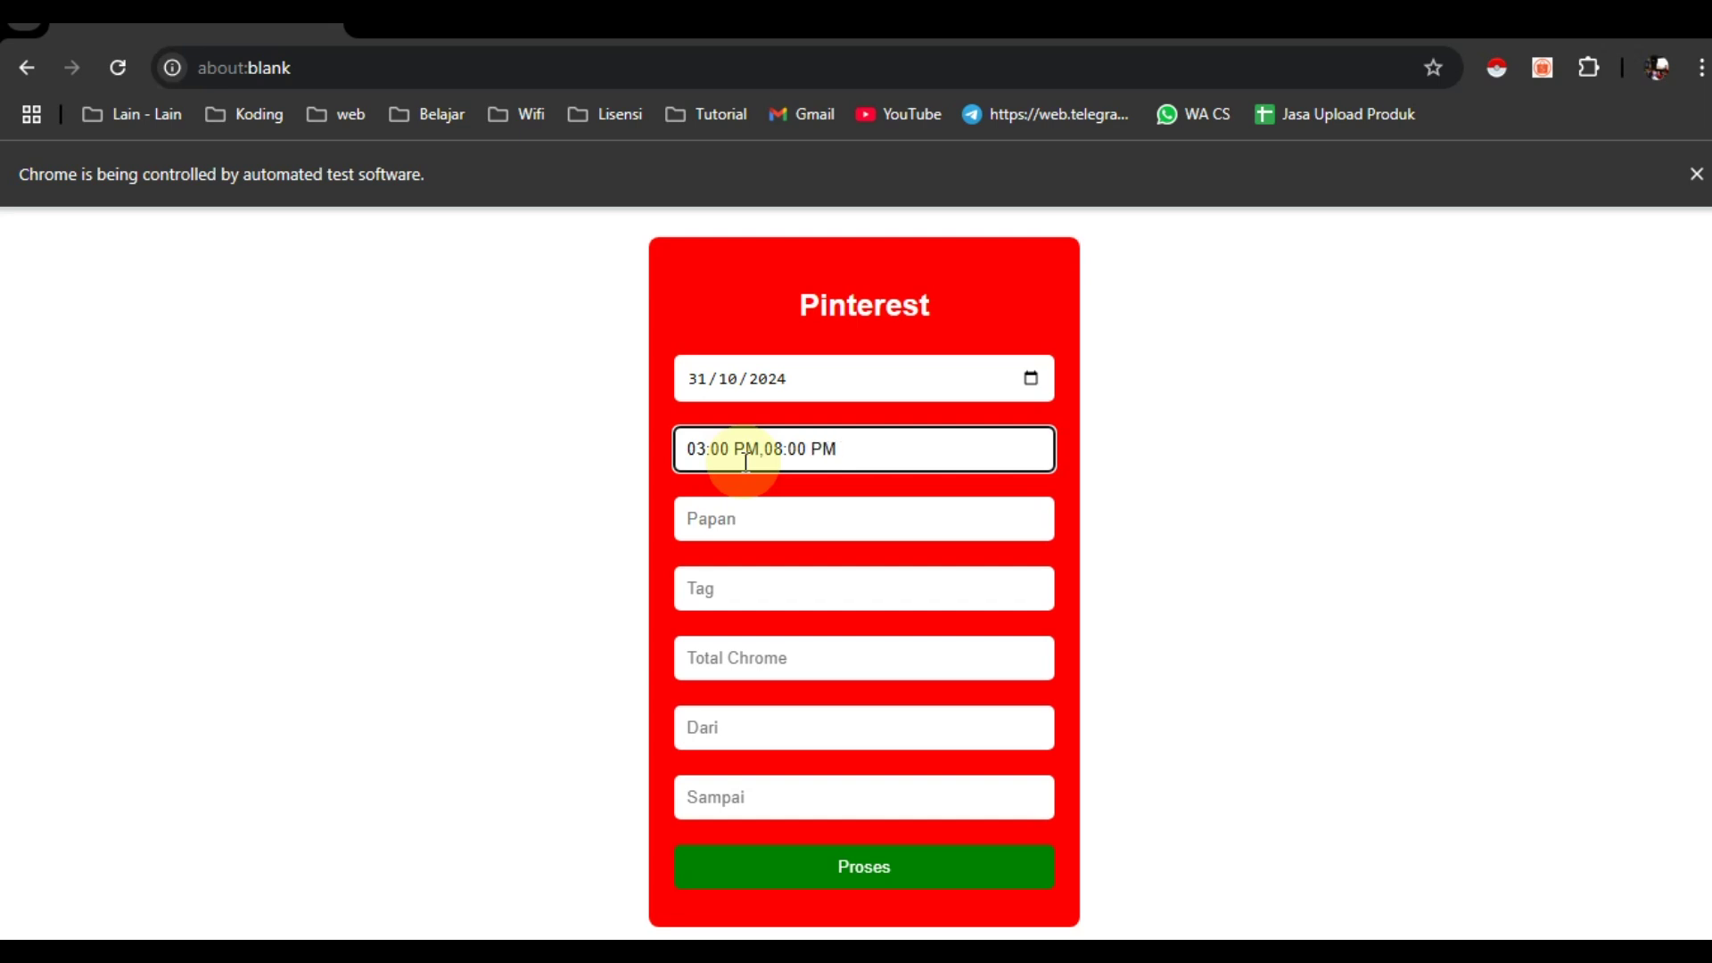